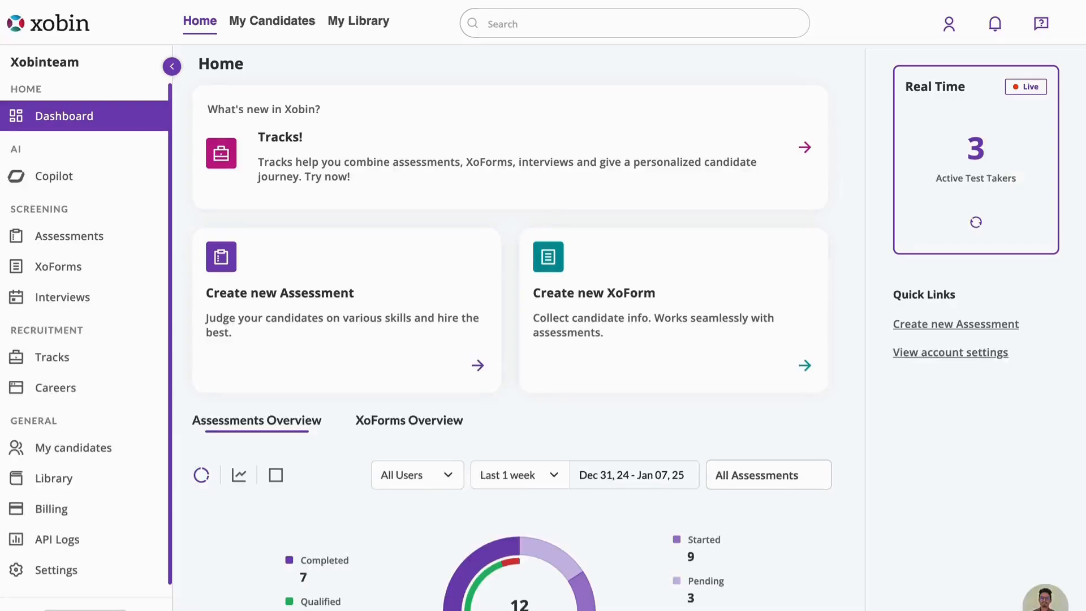
In the account's integration settings, generate an API key for Ashby and copy it.
left_click(64, 570)
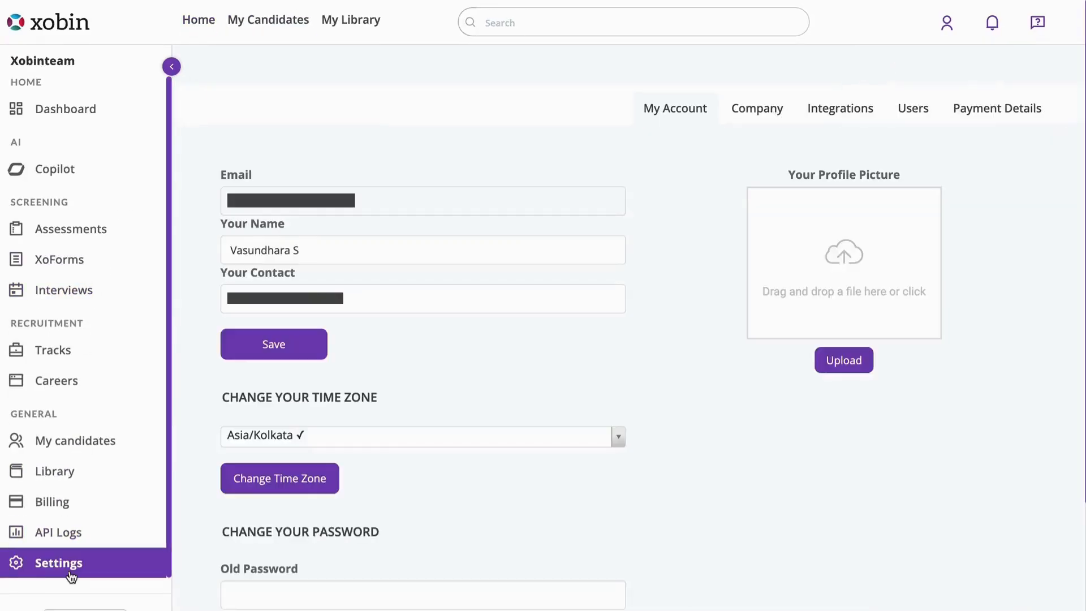
left_click(830, 115)
scroll(840, 433, "down", 2)
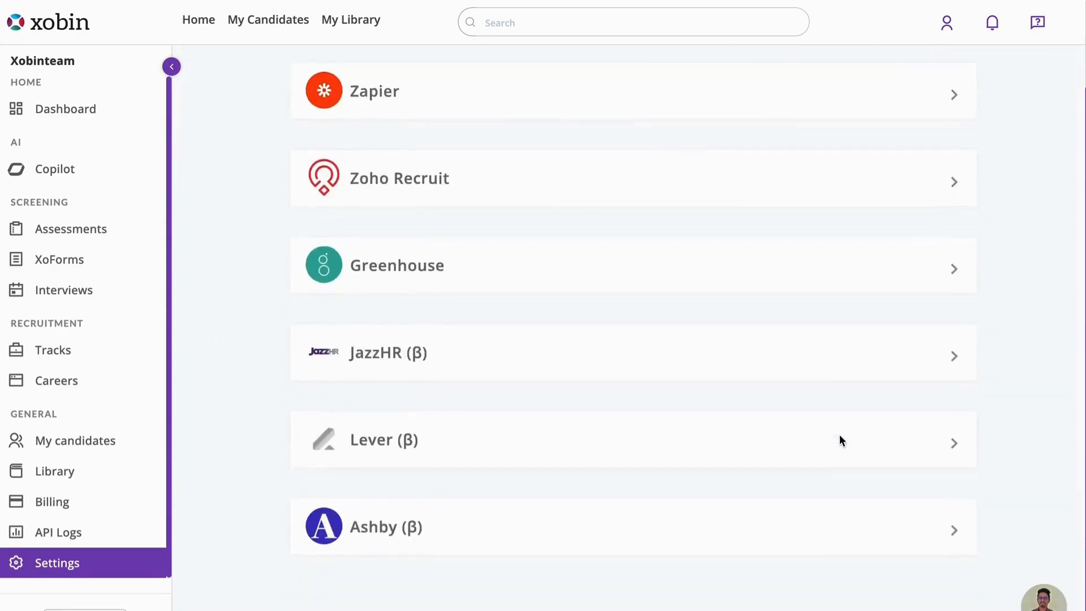
left_click(951, 542)
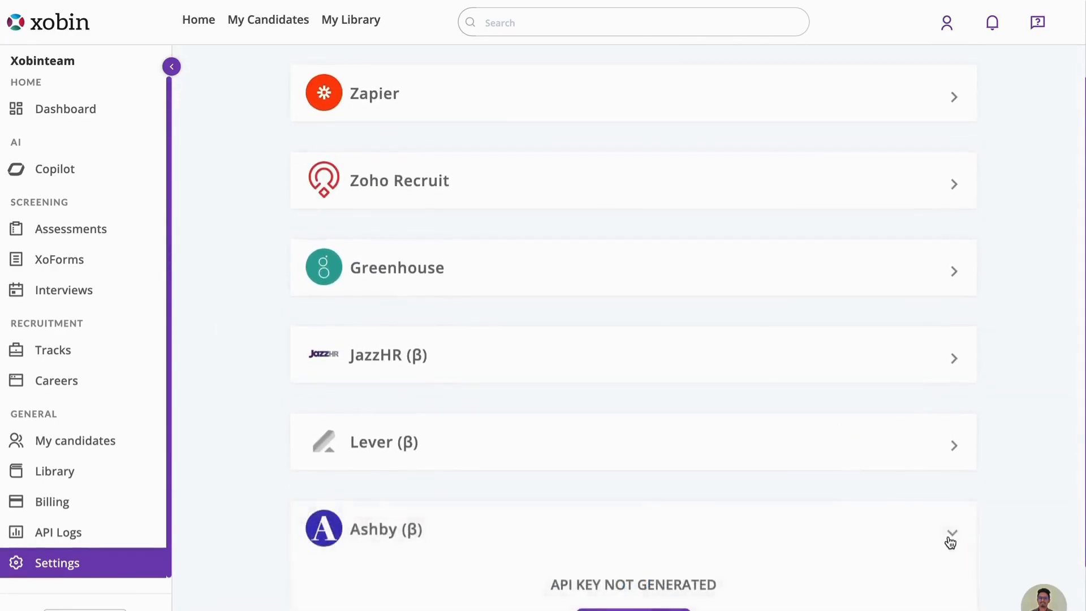
scroll(951, 543, "down", 2)
left_click(649, 525)
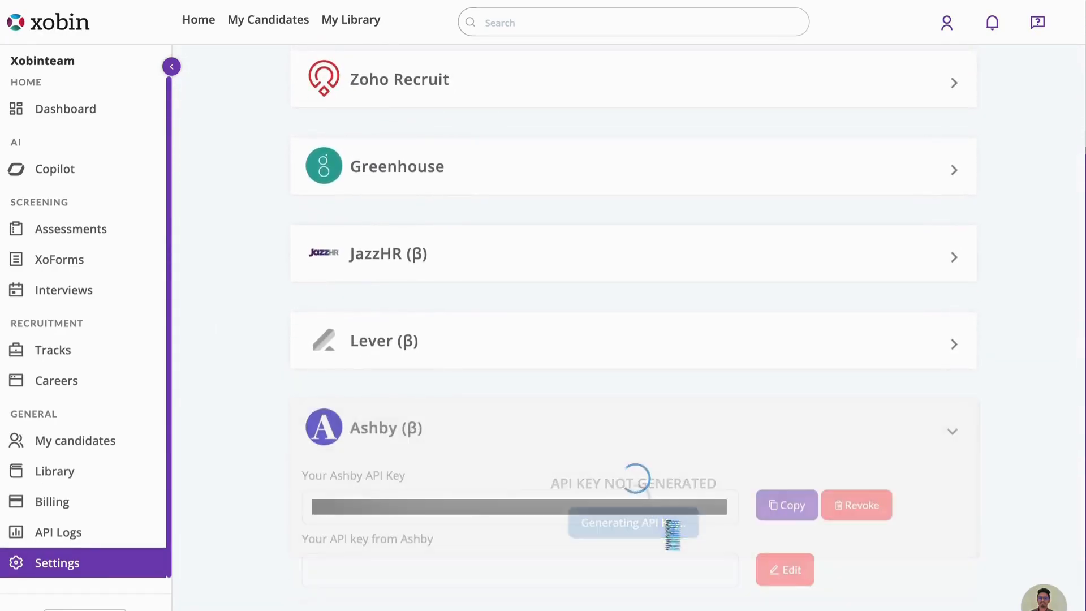
left_click(790, 512)
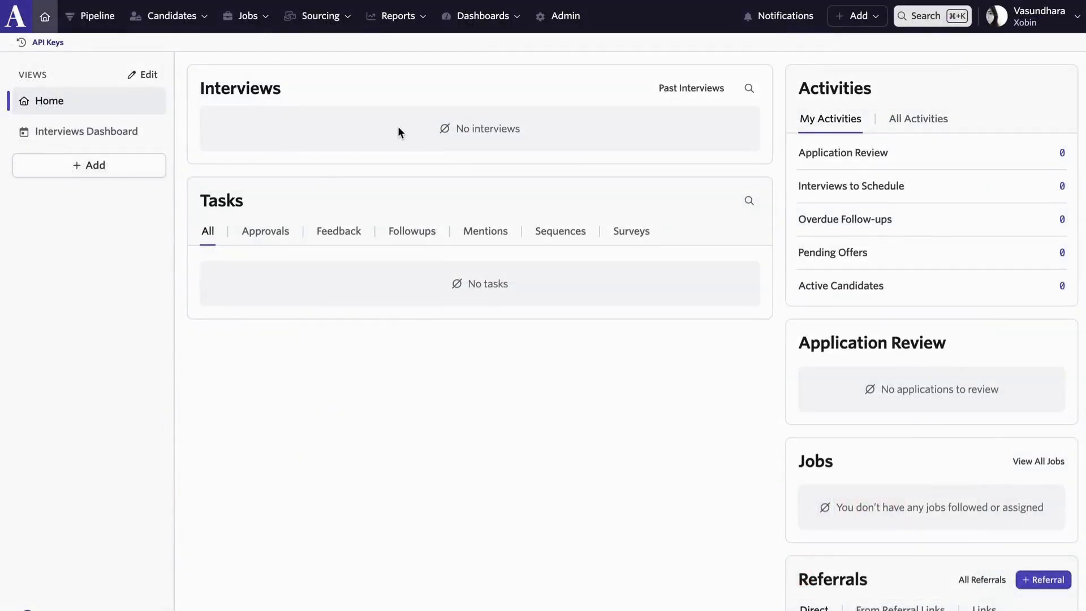
Switch to Ashby, find the Xobin assessment integration in the admin settings and enable it.
left_click(556, 22)
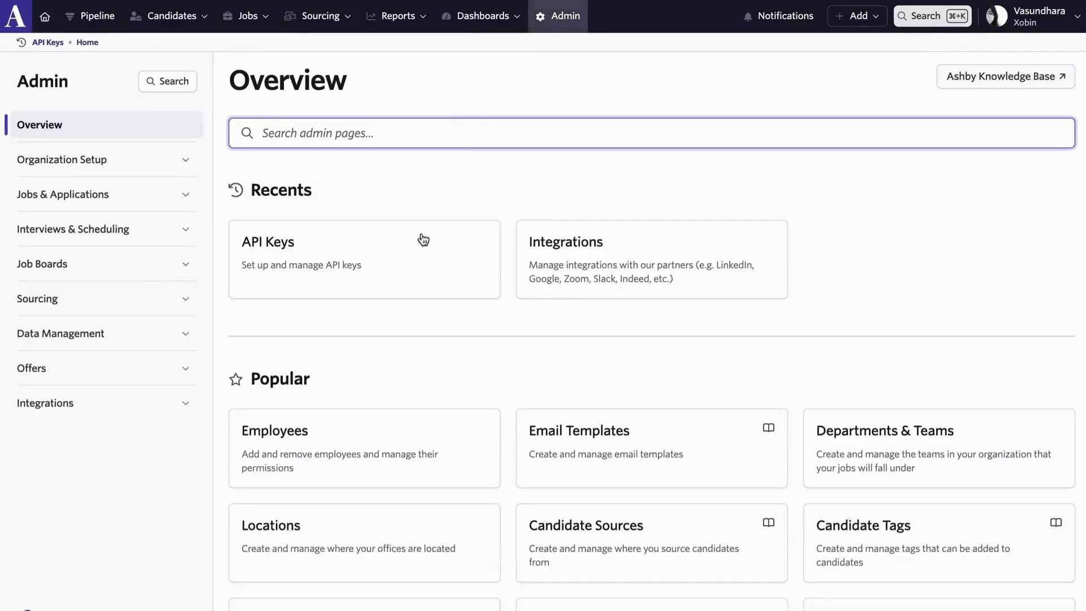
left_click(565, 275)
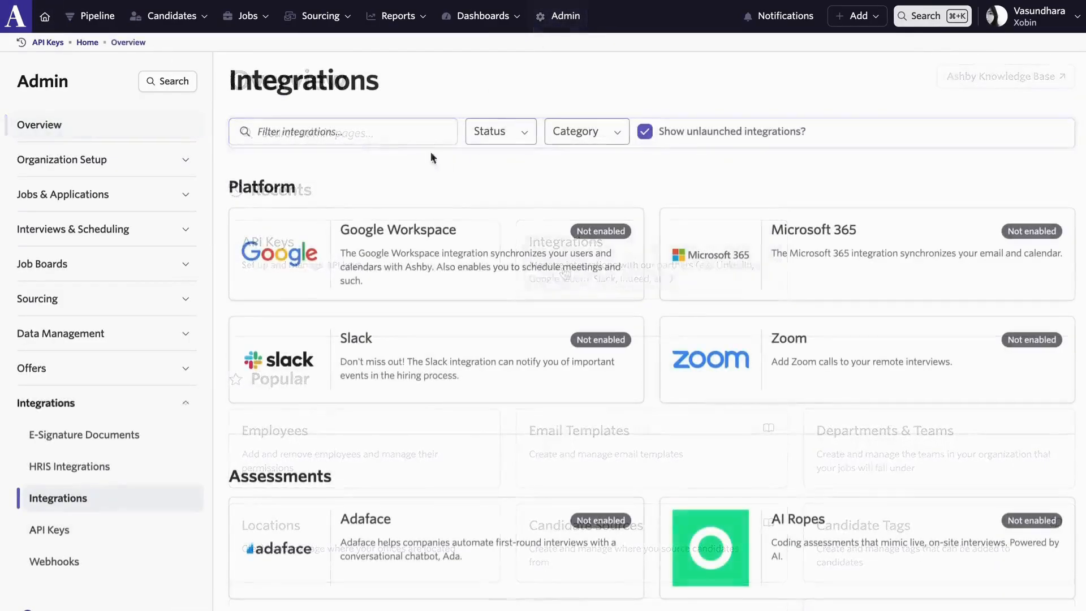
type("Xo")
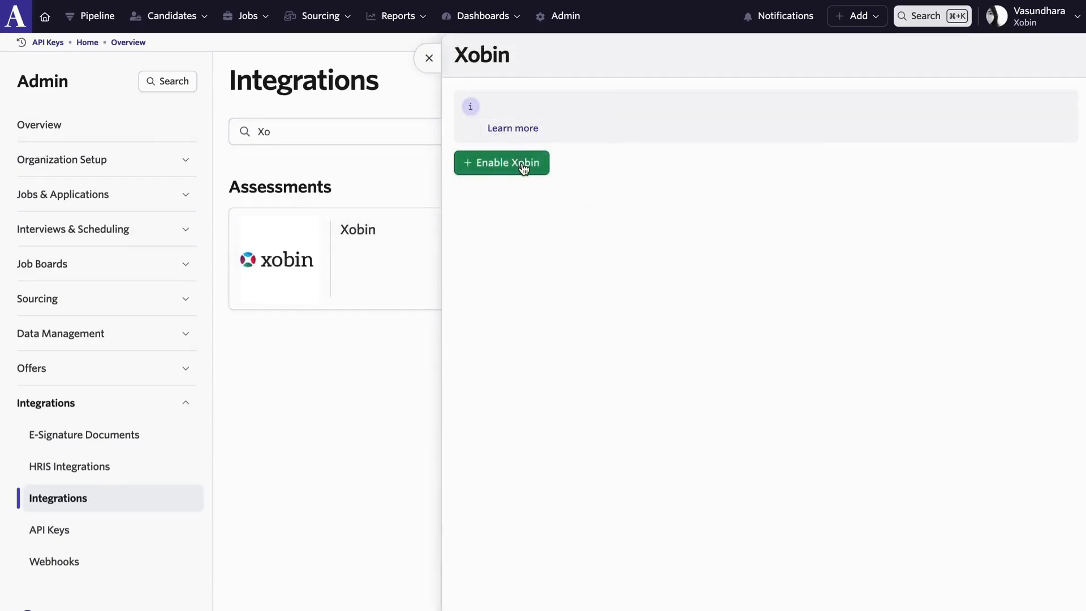
left_click(525, 168)
Paste the copied API key as the integration's Xobin API Key and save it.
left_click(707, 163)
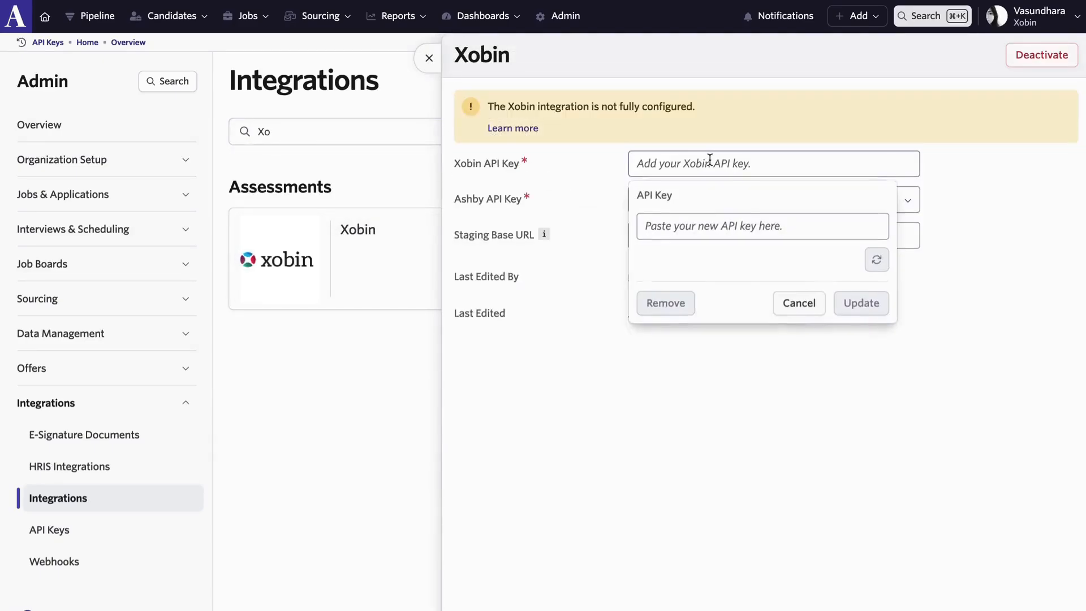
left_click(699, 234)
key("super+v")
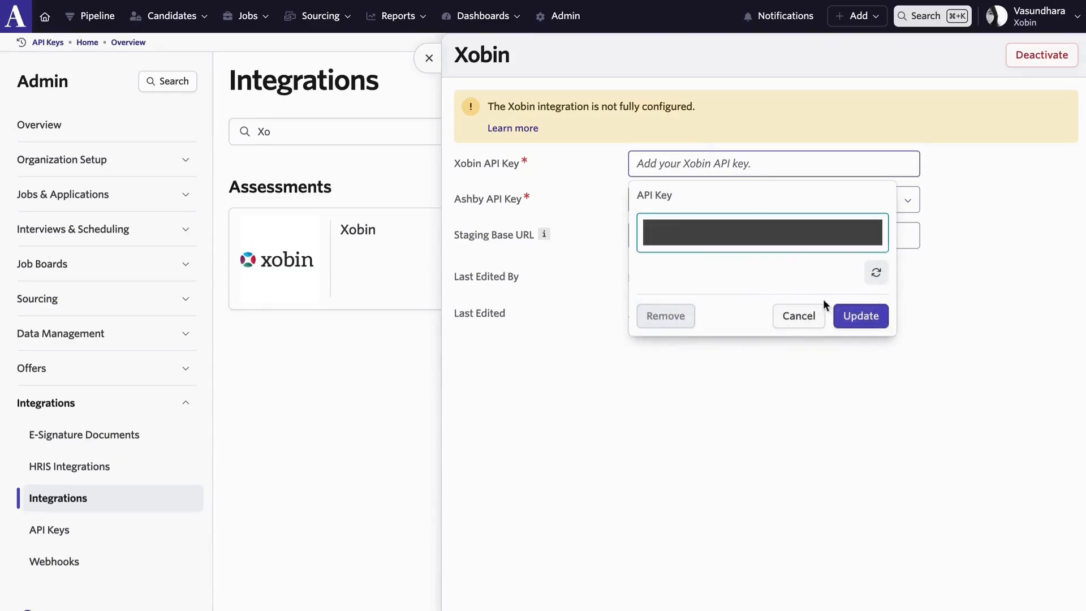
left_click(851, 315)
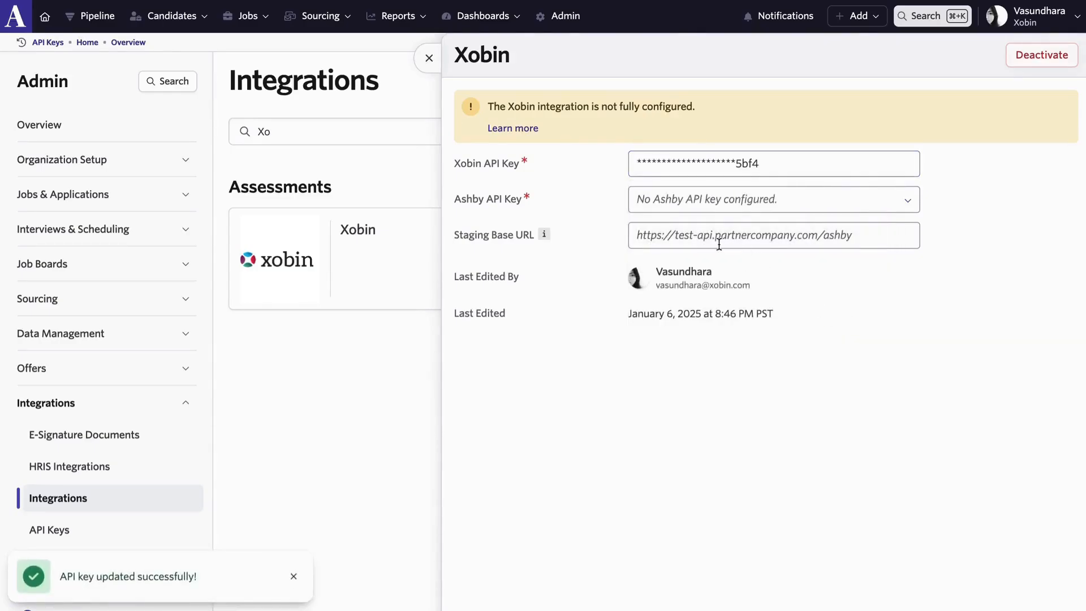
Create an API key named "Xobin Assessments" with Xobin as the integration partner and copy the key.
left_click(97, 530)
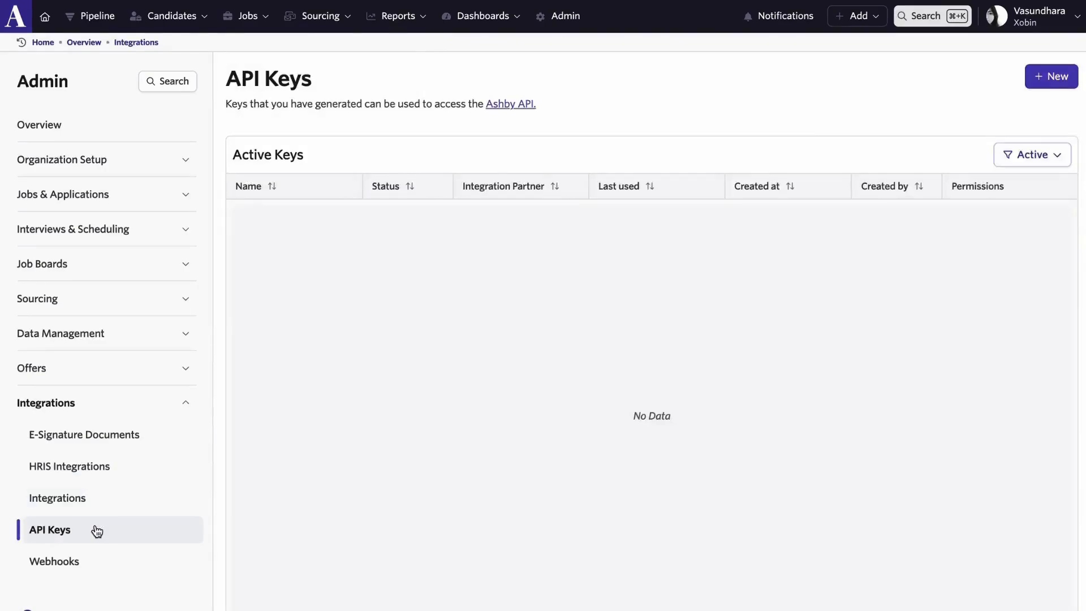
left_click(1047, 80)
left_click(584, 151)
type("X")
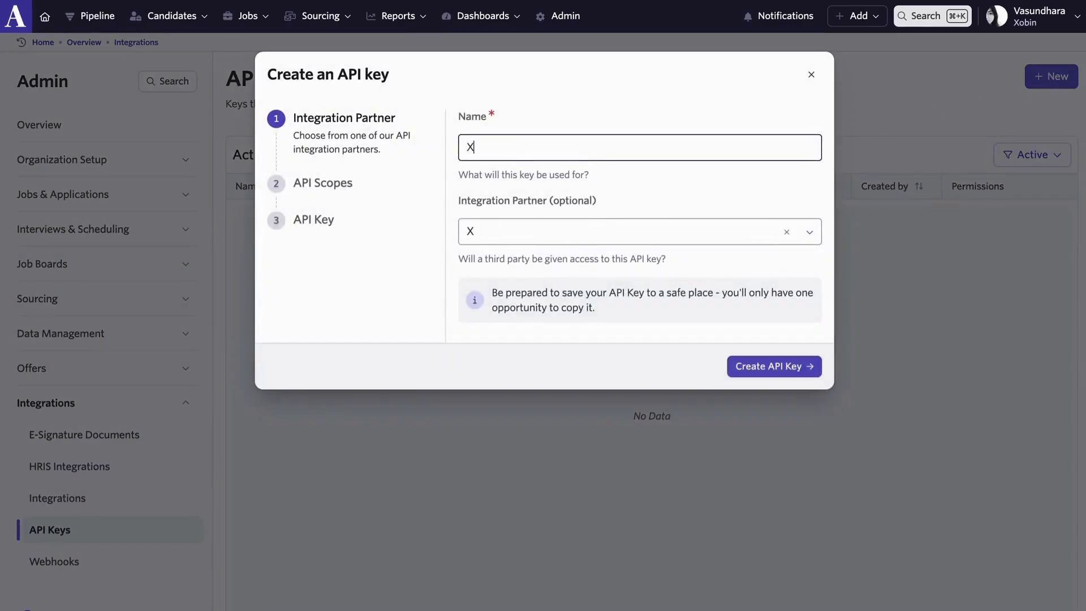
type("obin Assessments")
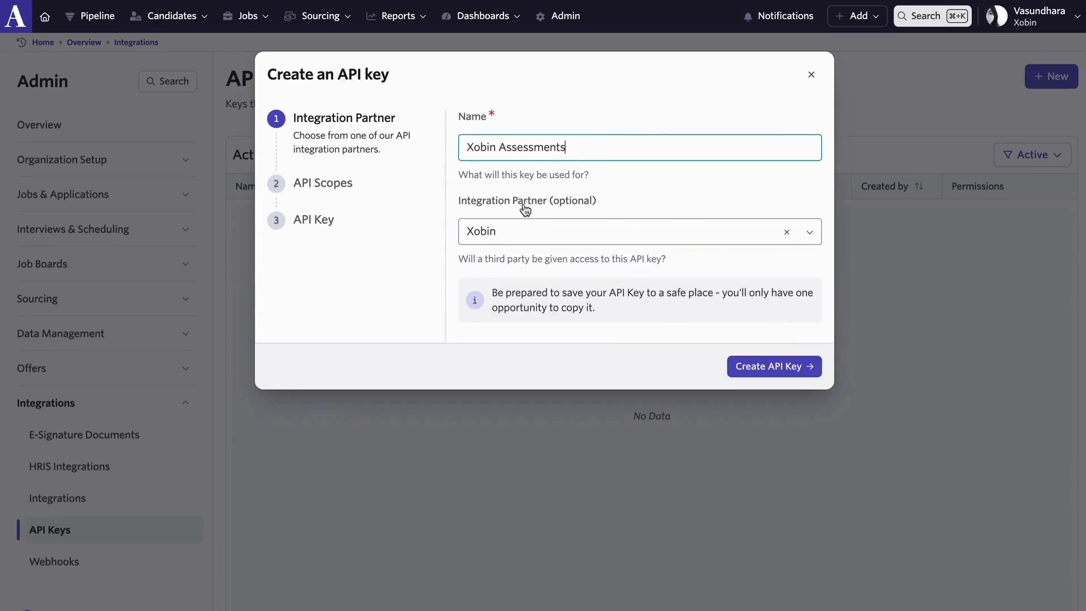
left_click(764, 368)
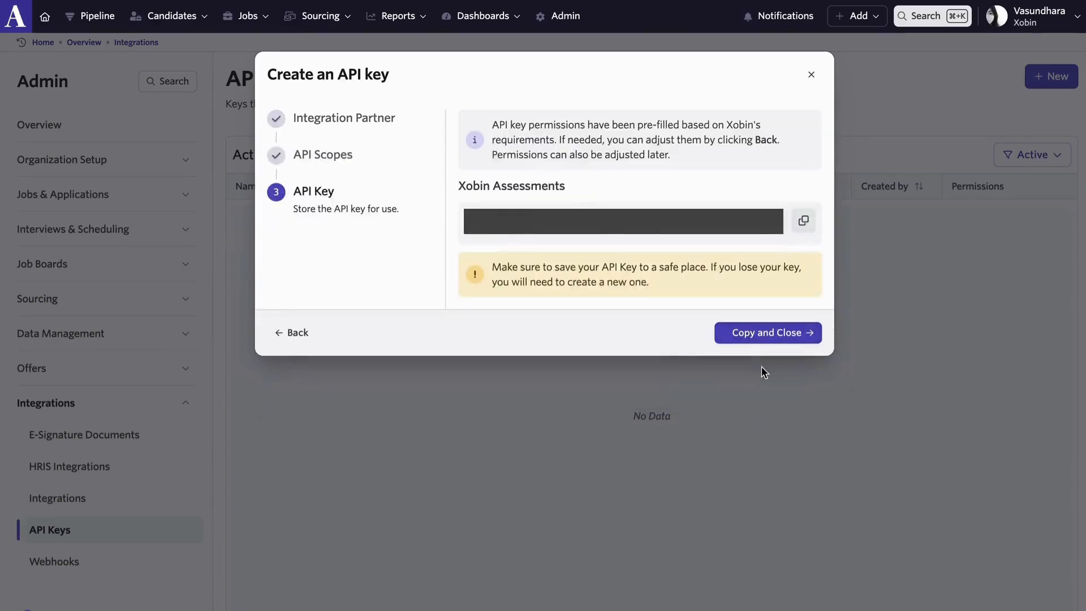
left_click(805, 225)
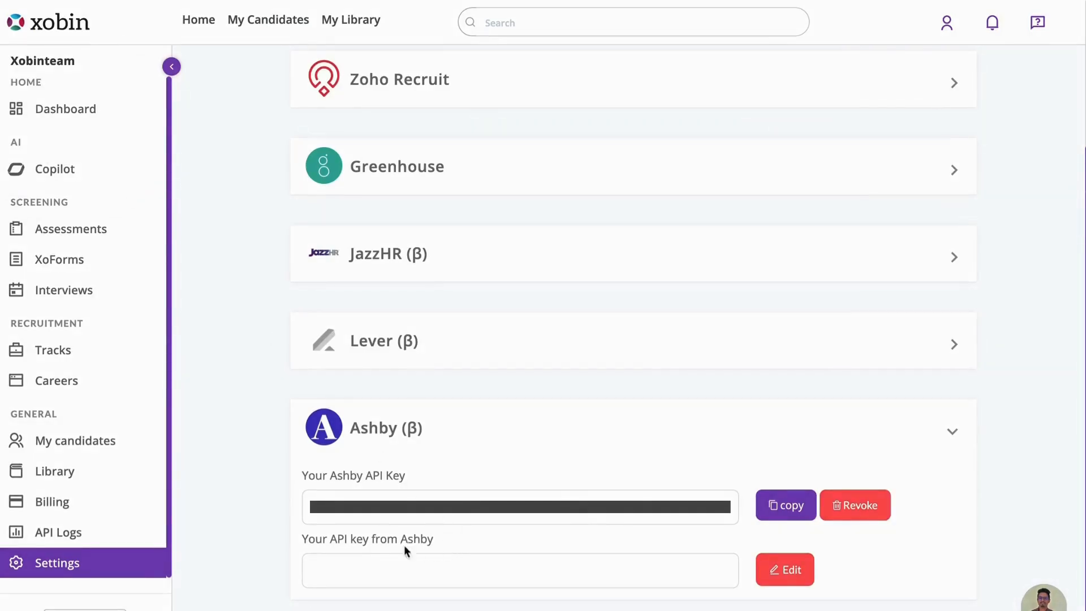
Switch to Xobin, paste the copied key as the API key from Ashby and save it.
left_click(790, 566)
left_click(608, 554)
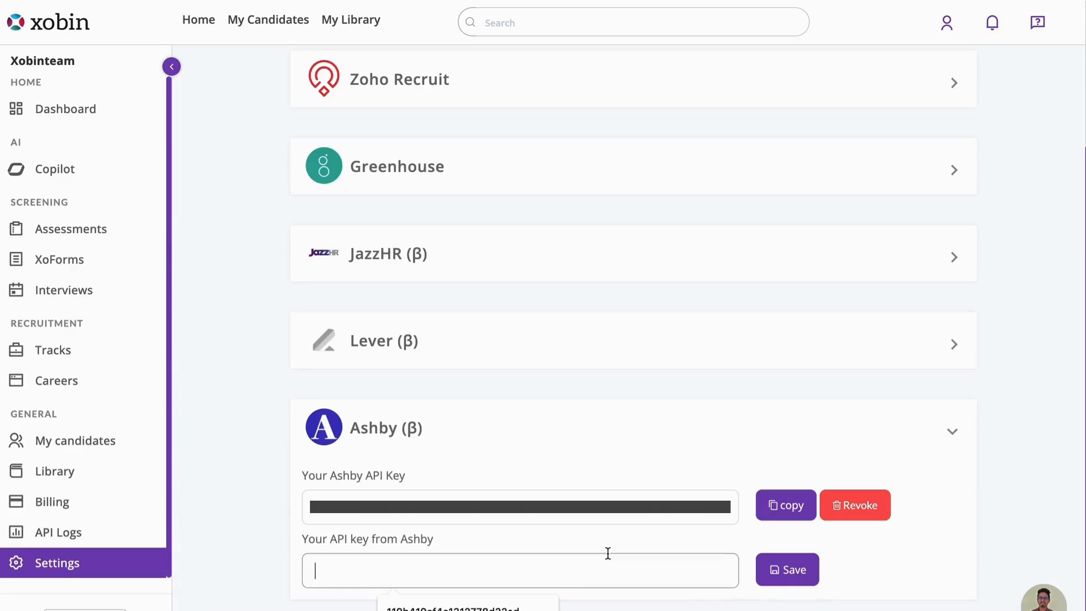
key("ctrl+v")
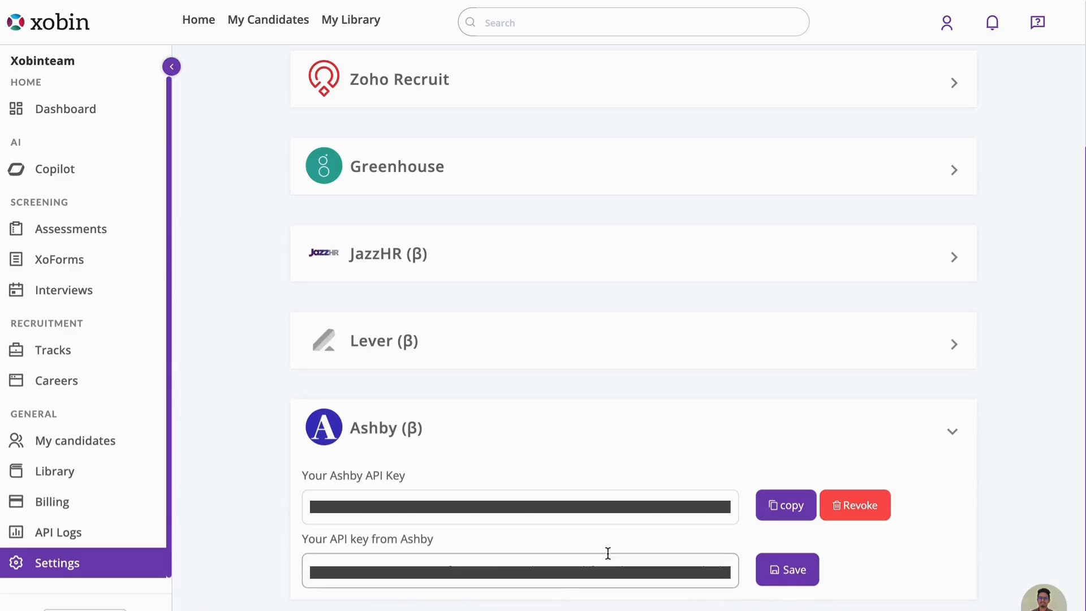
left_click(785, 581)
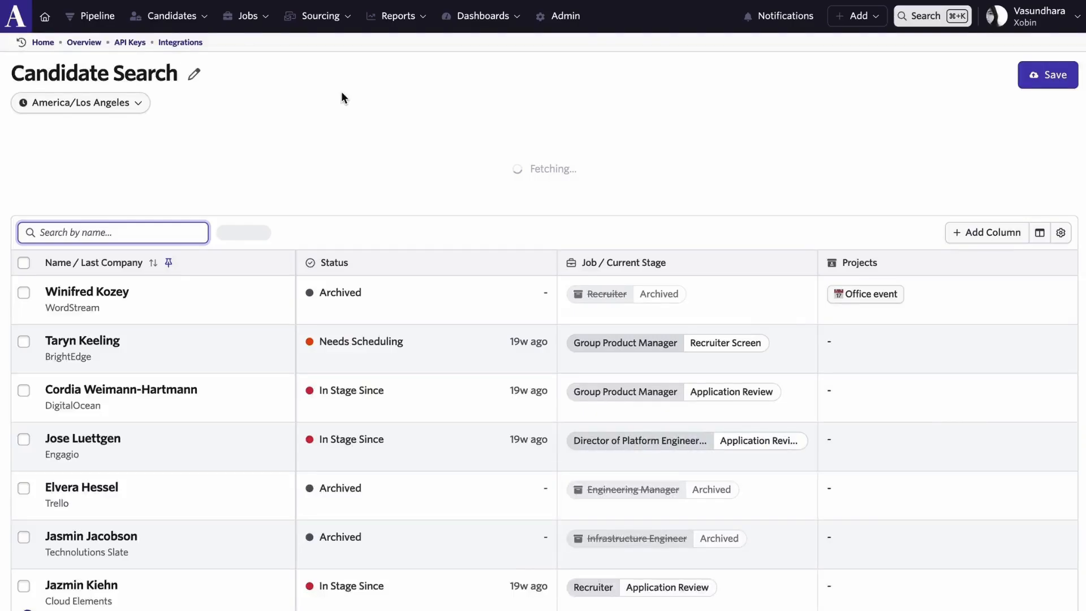
Switch to Ashby, search the candidates by name and open the Frontend Engineer candidate's profile.
left_click(147, 51)
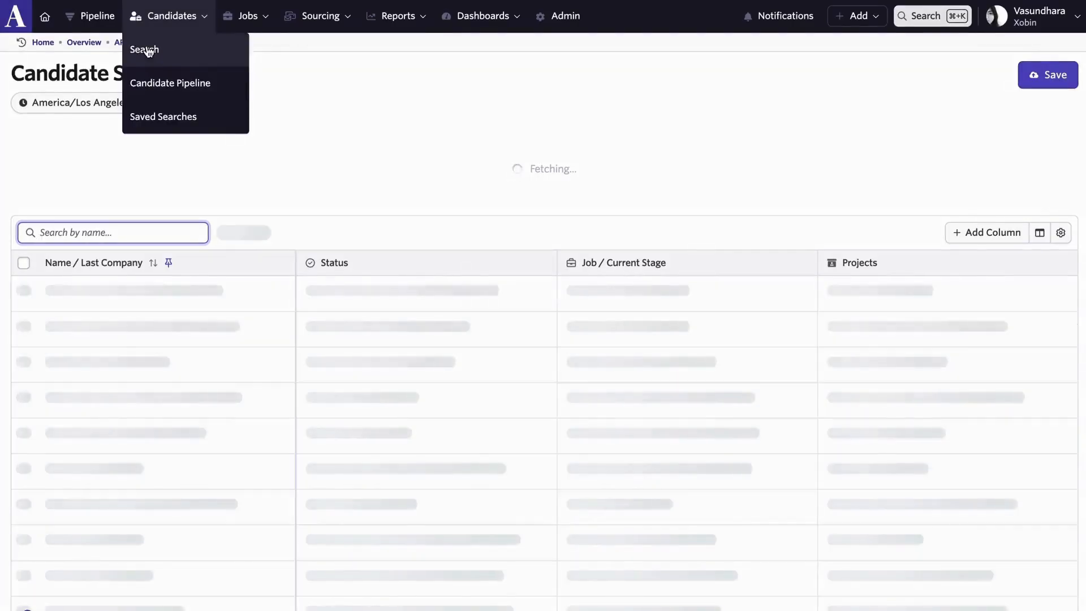
left_click(126, 237)
type("vasu")
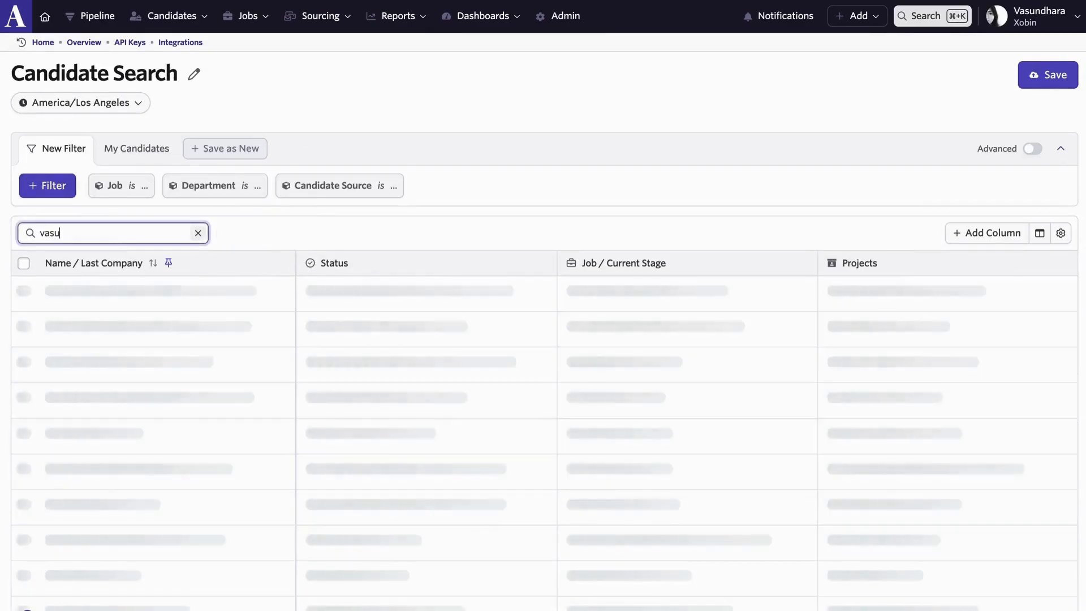
left_click(130, 296)
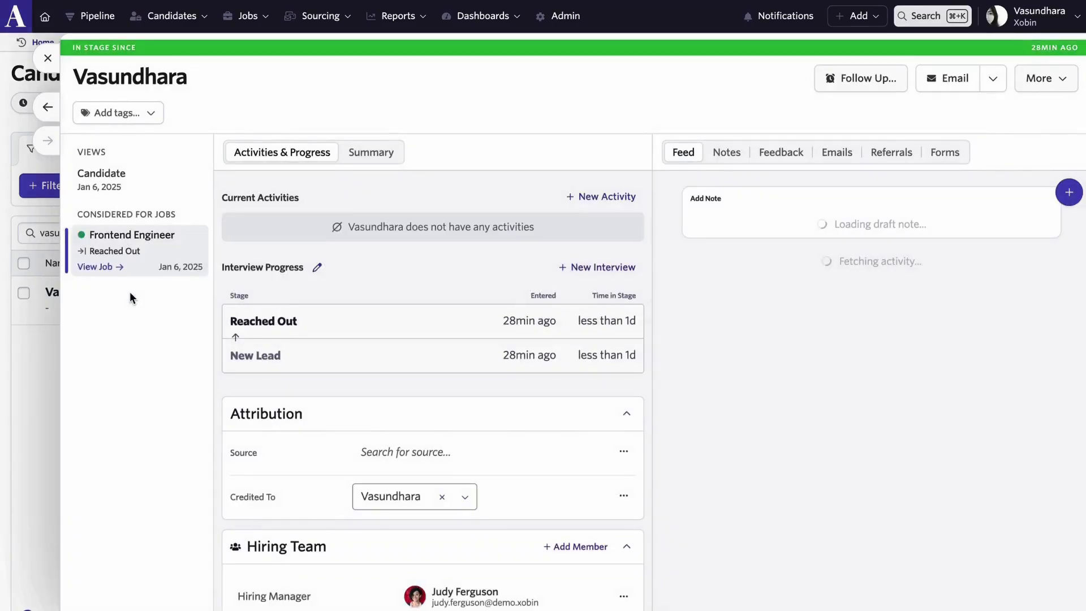
Add a Xobin assessment activity of type Javascript Skill Assessment to the candidate and start the assessment.
left_click(602, 197)
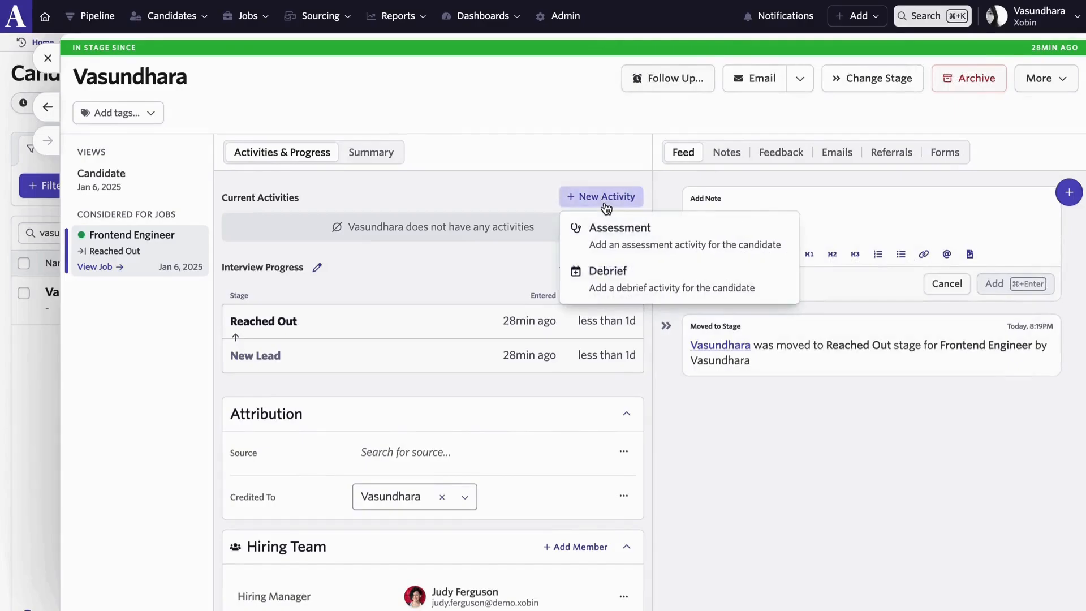
left_click(663, 260)
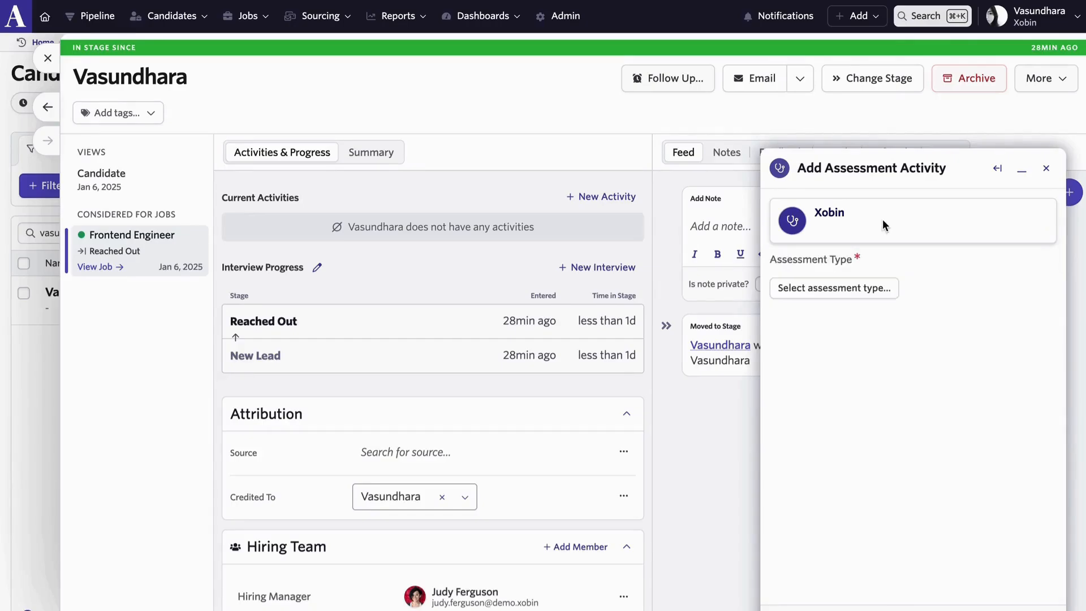
left_click(841, 291)
left_click(600, 498)
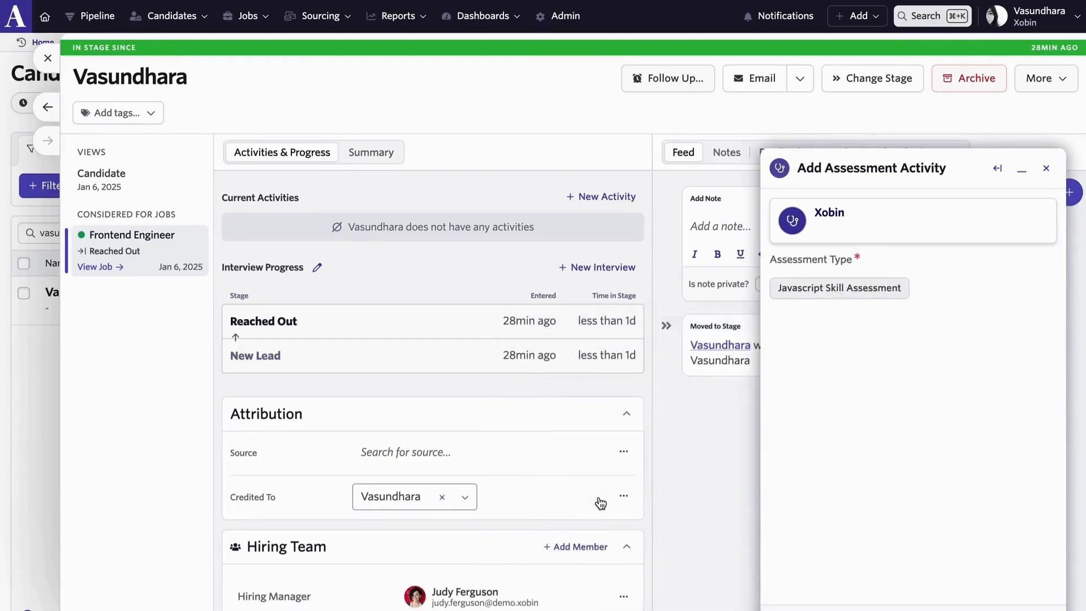
left_click(1018, 591)
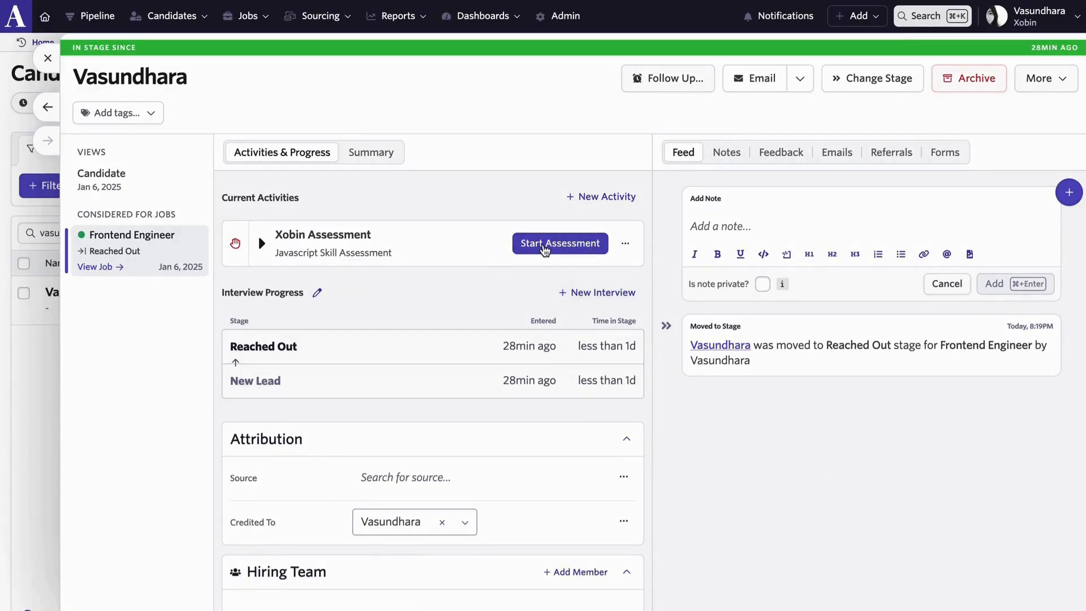
left_click(545, 250)
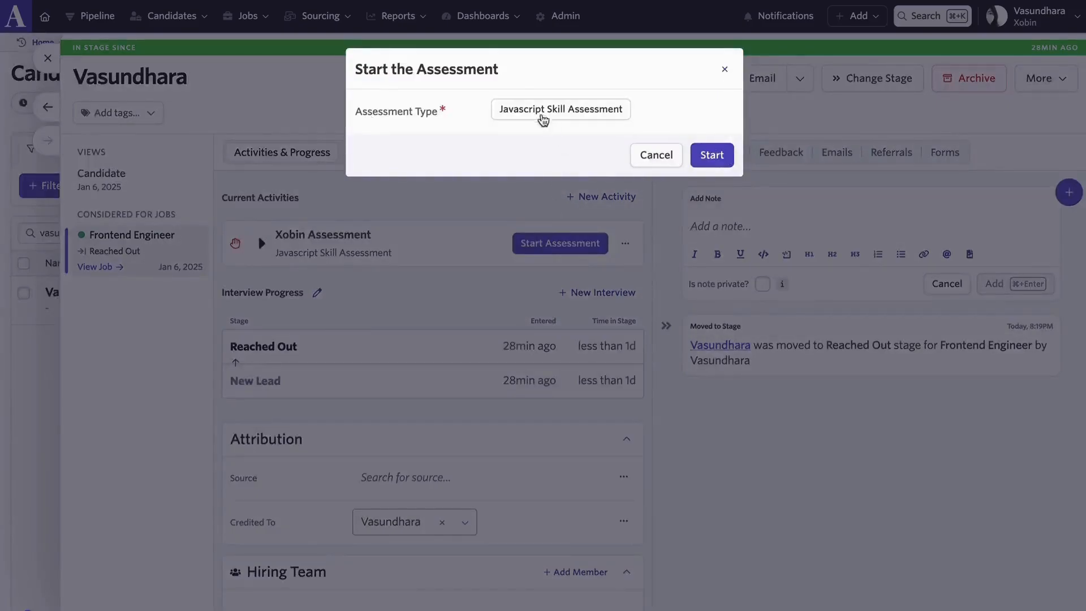
left_click(711, 158)
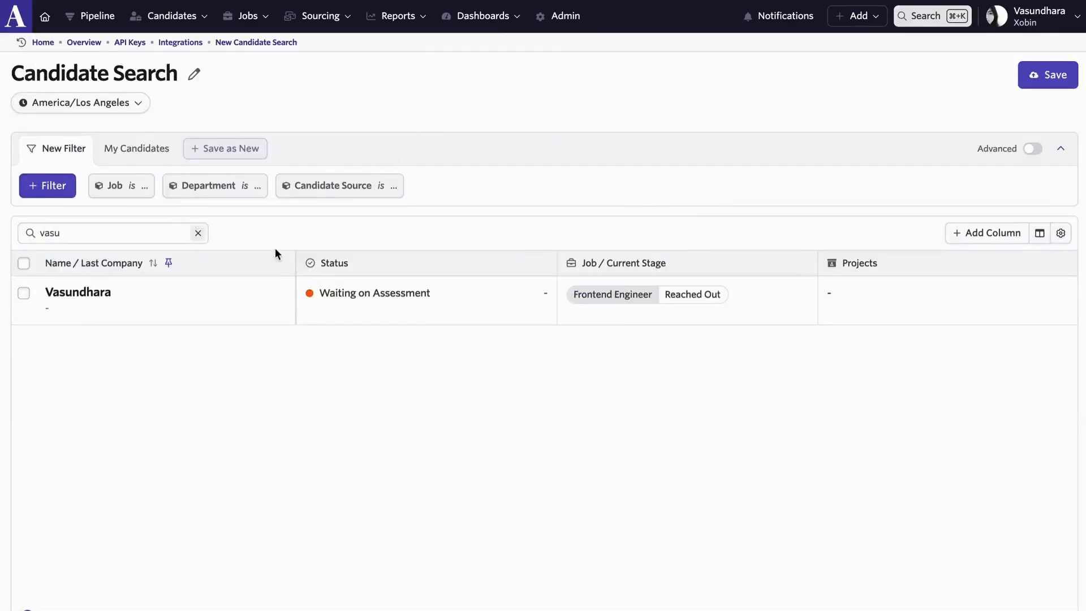
Reopen the candidate's profile and show the full details of the Xobin assessment, including its report URL and sent date.
left_click(209, 325)
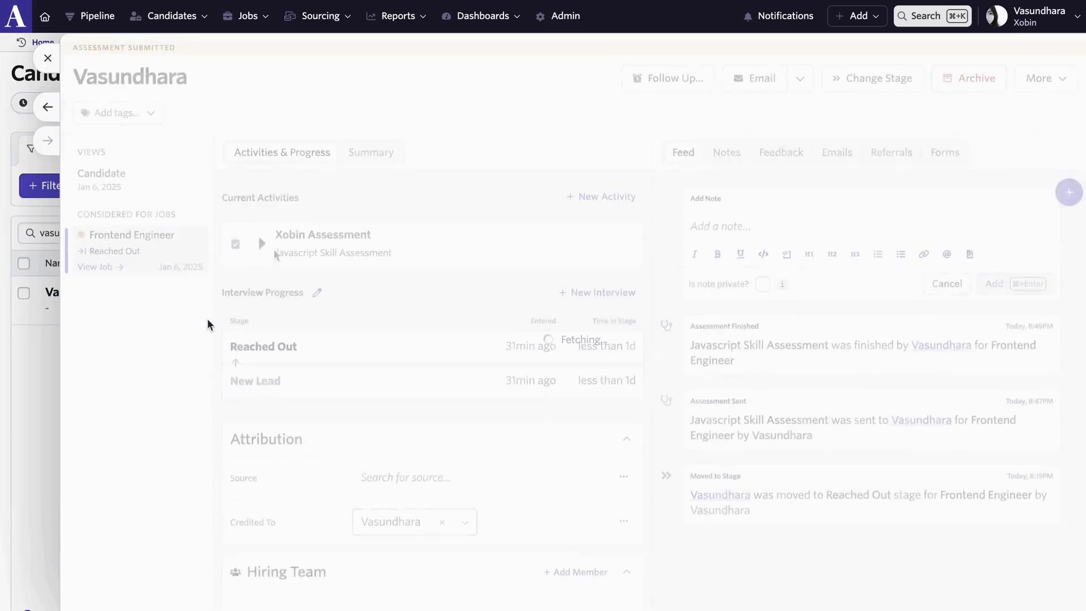
left_click(263, 245)
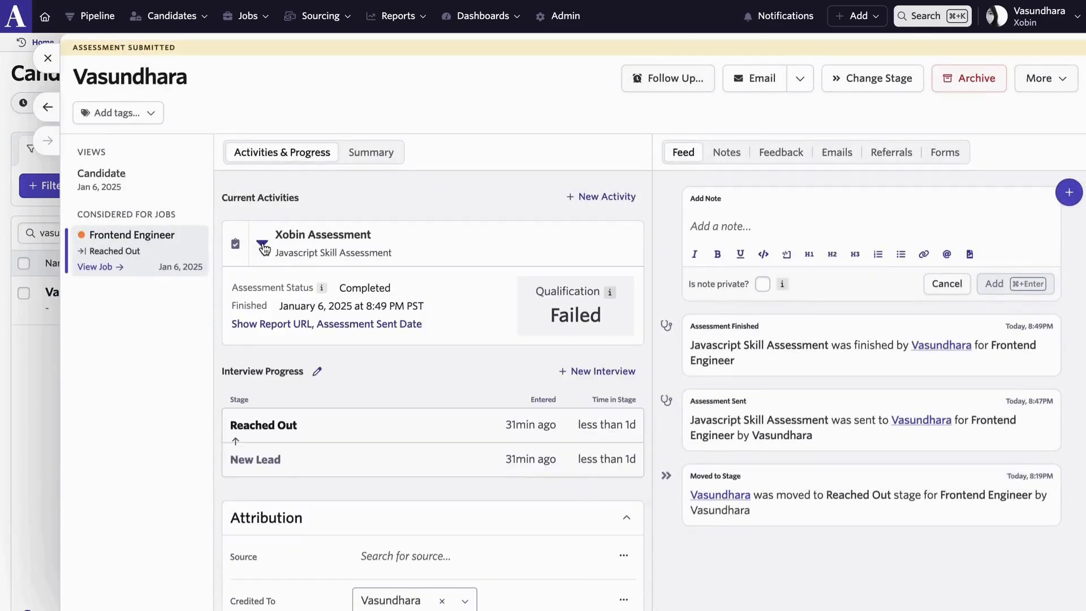
left_click(350, 324)
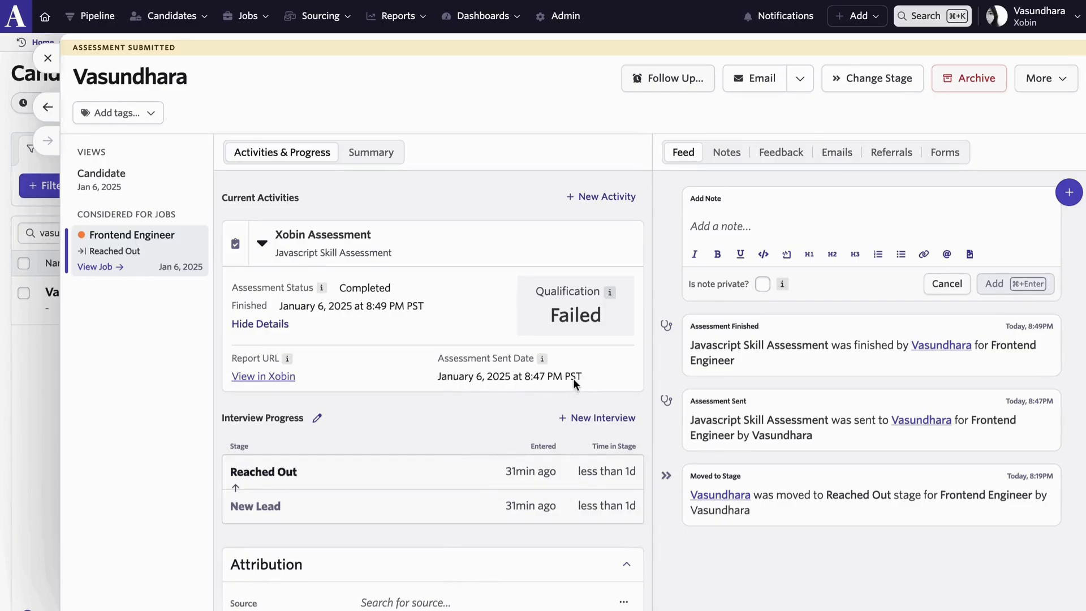
Open the candidate's assessment report in Xobin and review it from the score through to the activity logs.
left_click(275, 377)
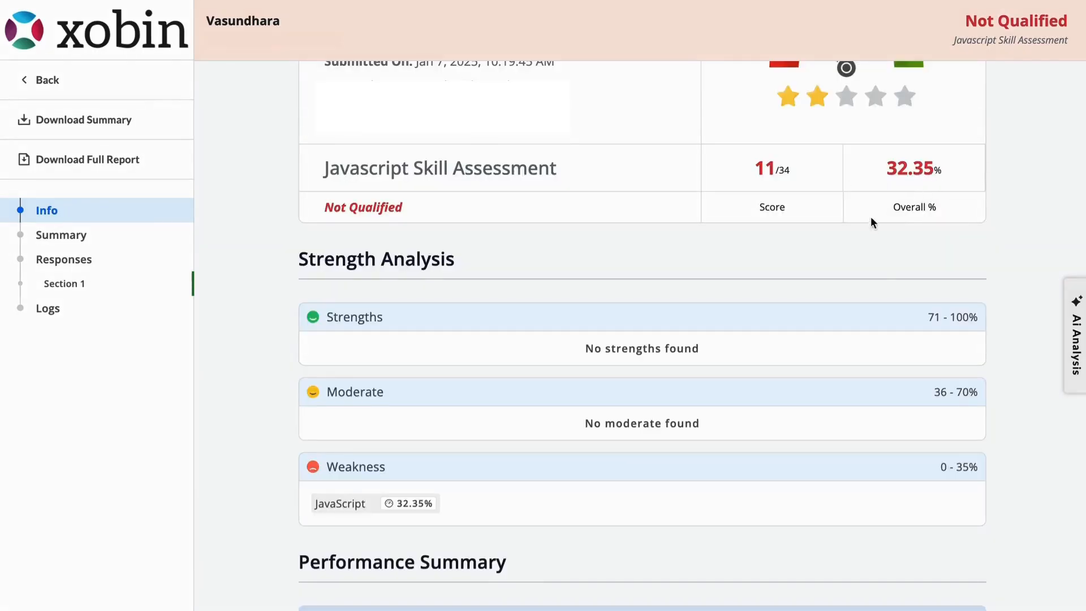
scroll(869, 229, "down", 3)
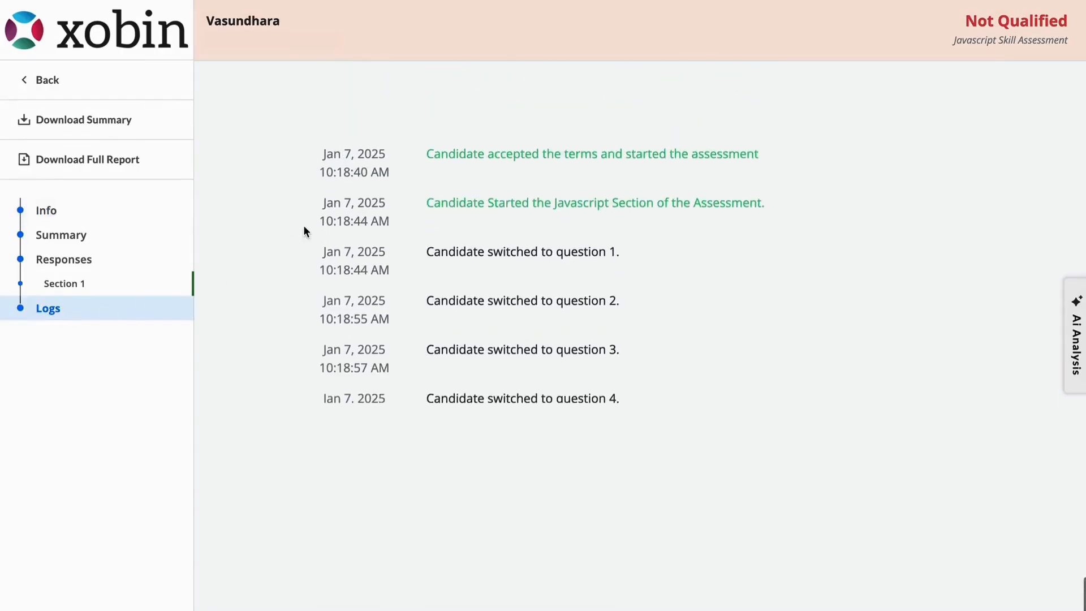
scroll(392, 305, "down", 11)
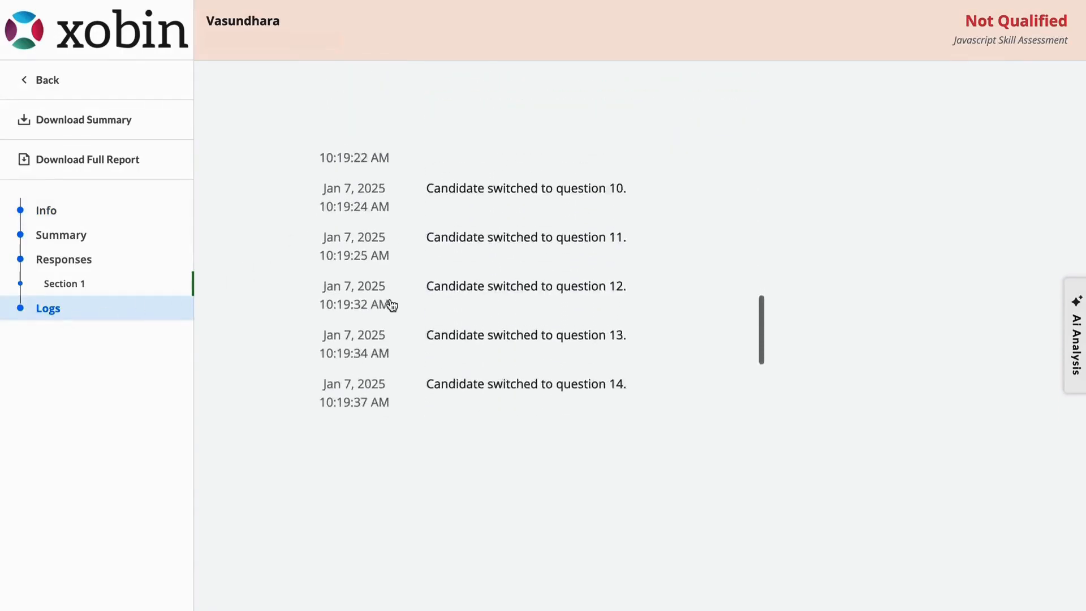
scroll(392, 305, "down", 1)
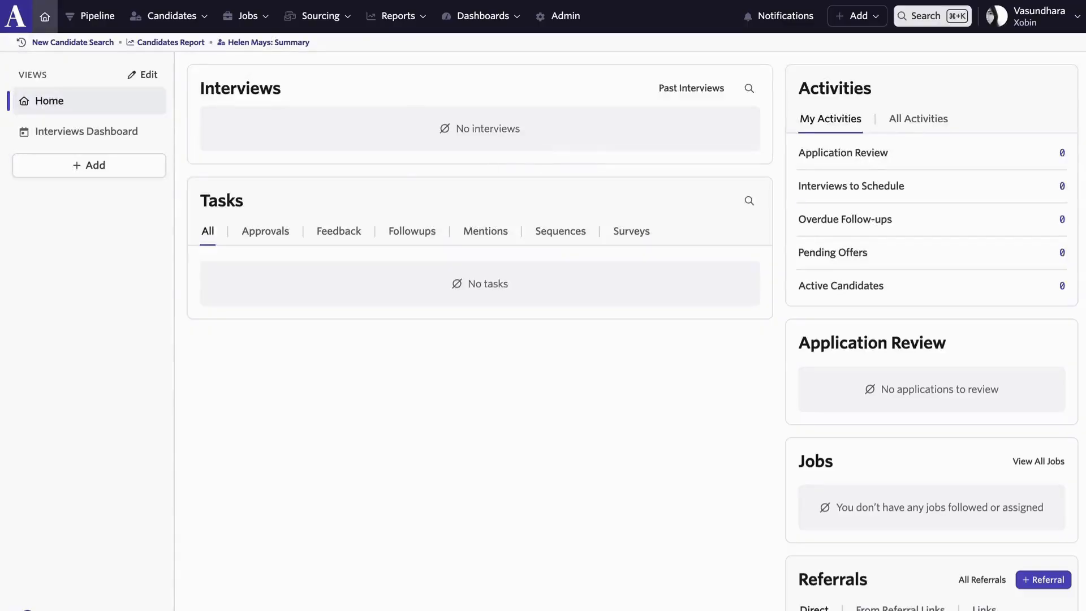
Open the interview plan of the Backend Engineer job from the job dashboard.
mouse_move(250, 15)
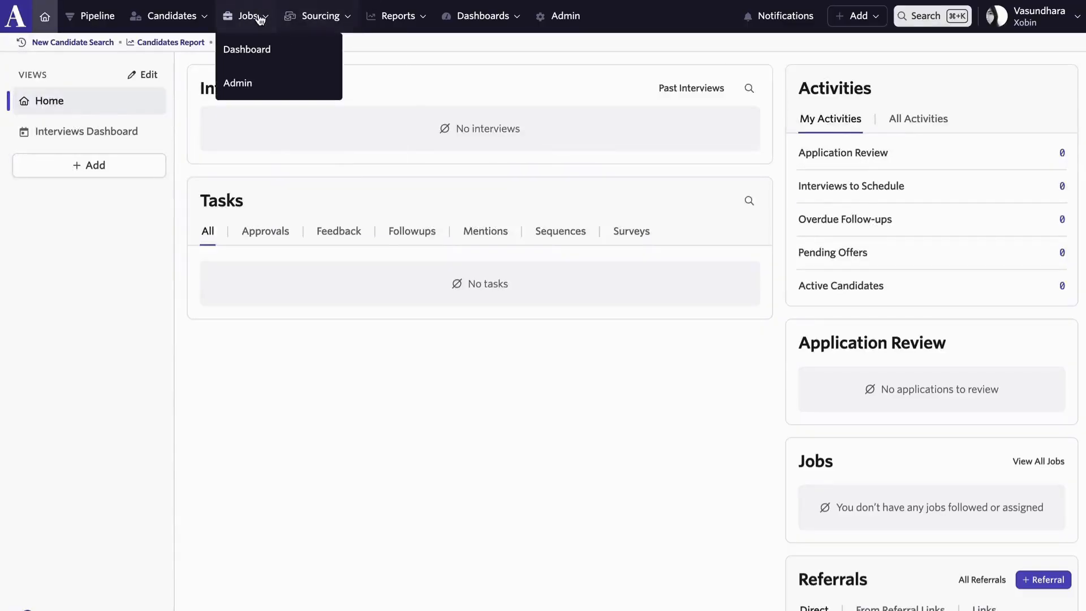
left_click(261, 49)
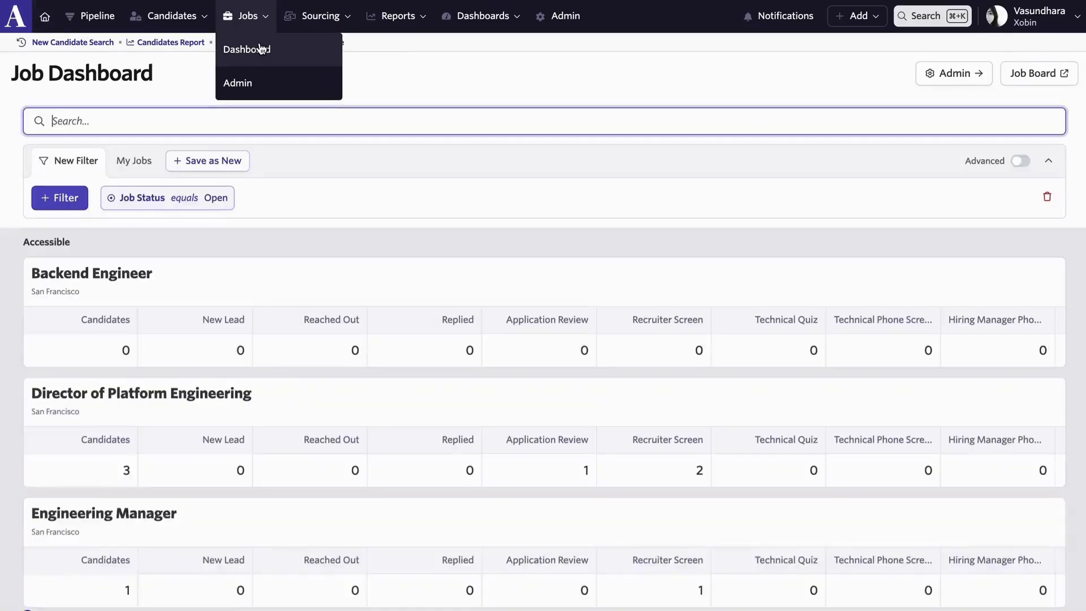
left_click(209, 304)
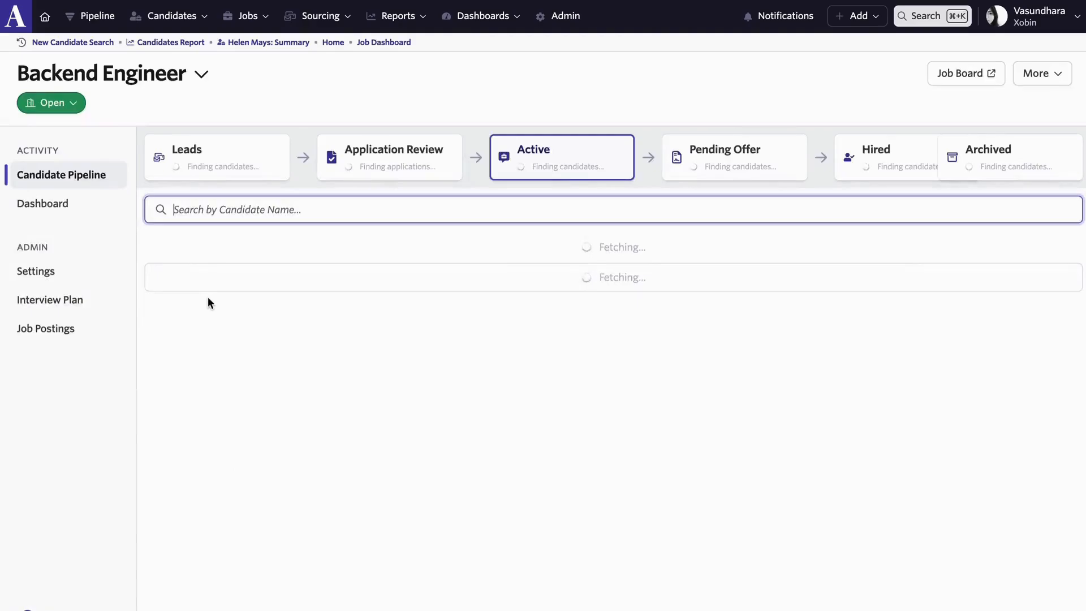
left_click(79, 308)
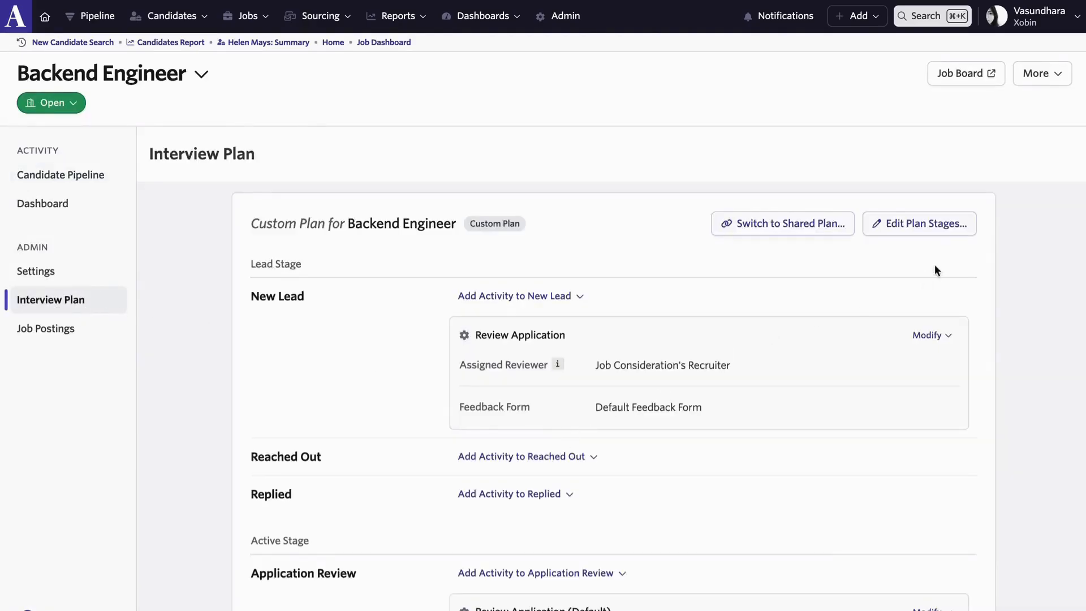
Add an active stage named Xobin Assessment to the plan, place it between Technical Quiz and Technical Phone Screen, and save the stages.
left_click(912, 226)
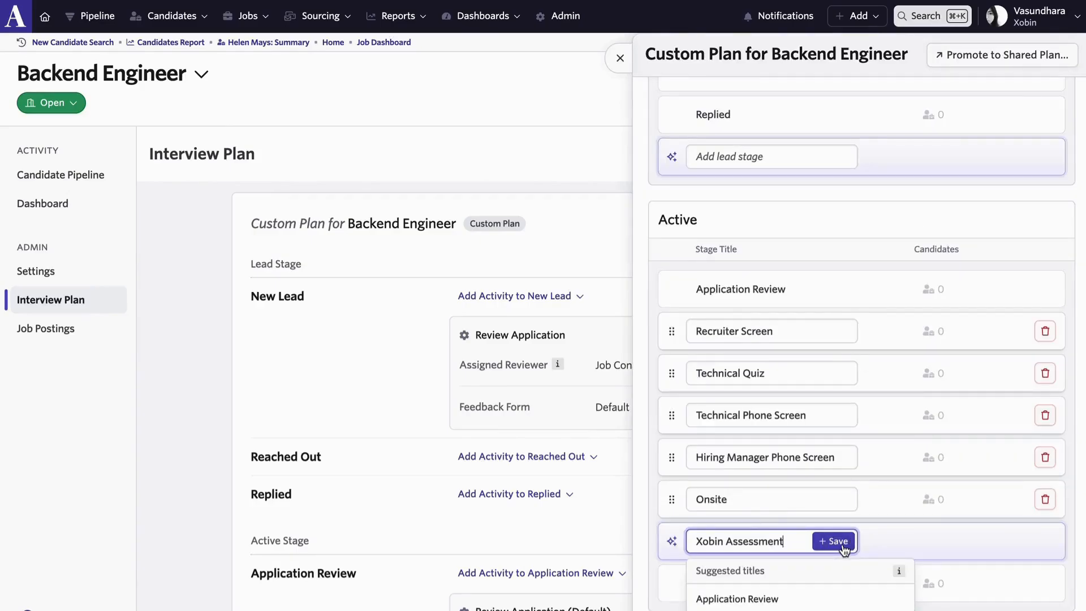
left_click(845, 547)
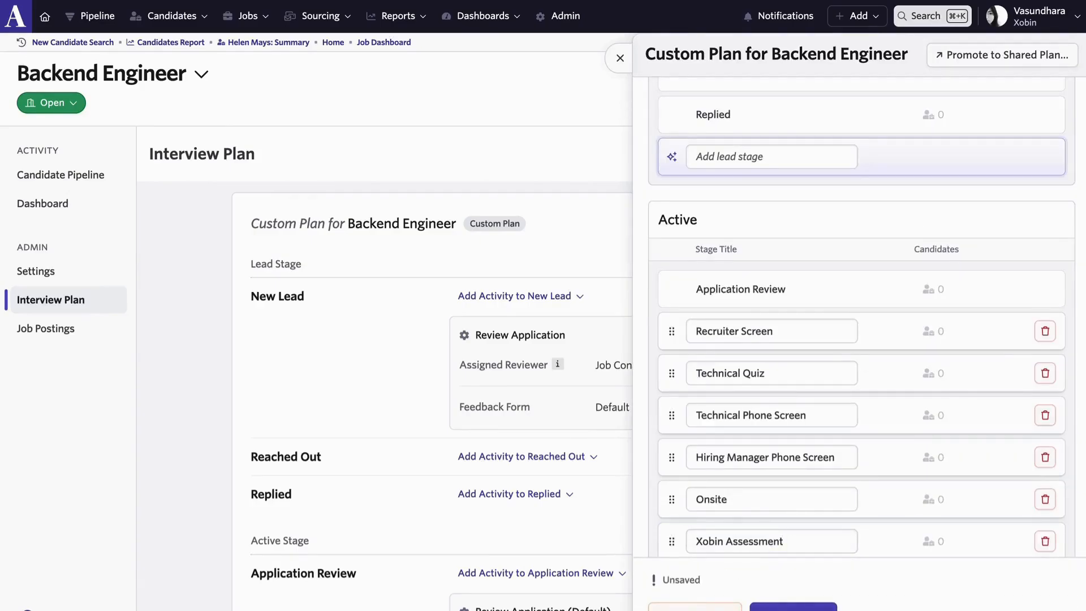
left_click(793, 606)
left_click_drag(673, 543, 674, 422)
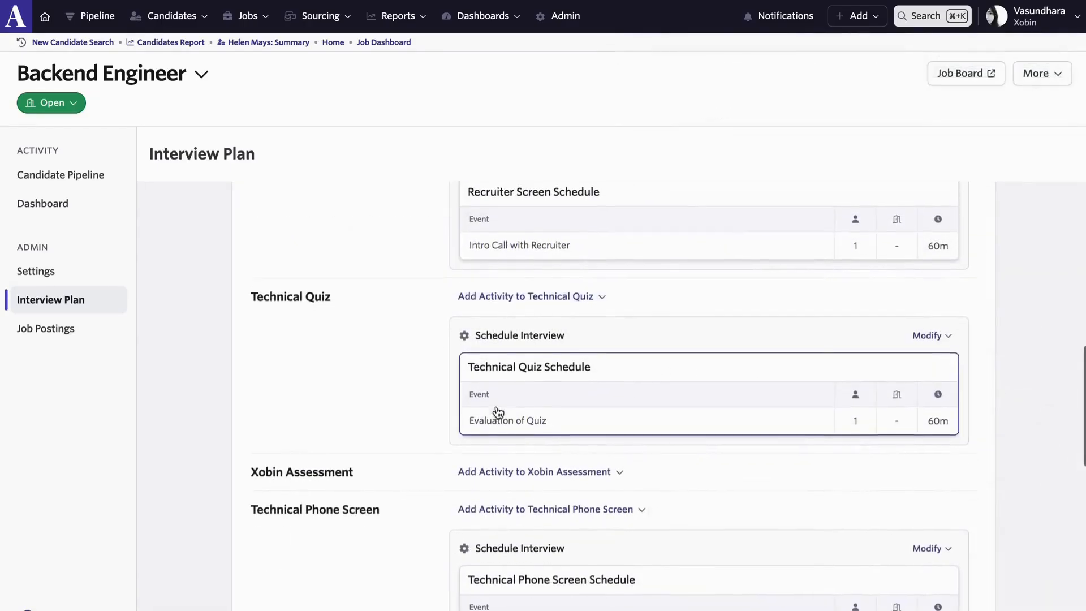
Add a Xobin activity with the assessment type Python Assessment to the plan's Xobin Assessment stage.
left_click(547, 478)
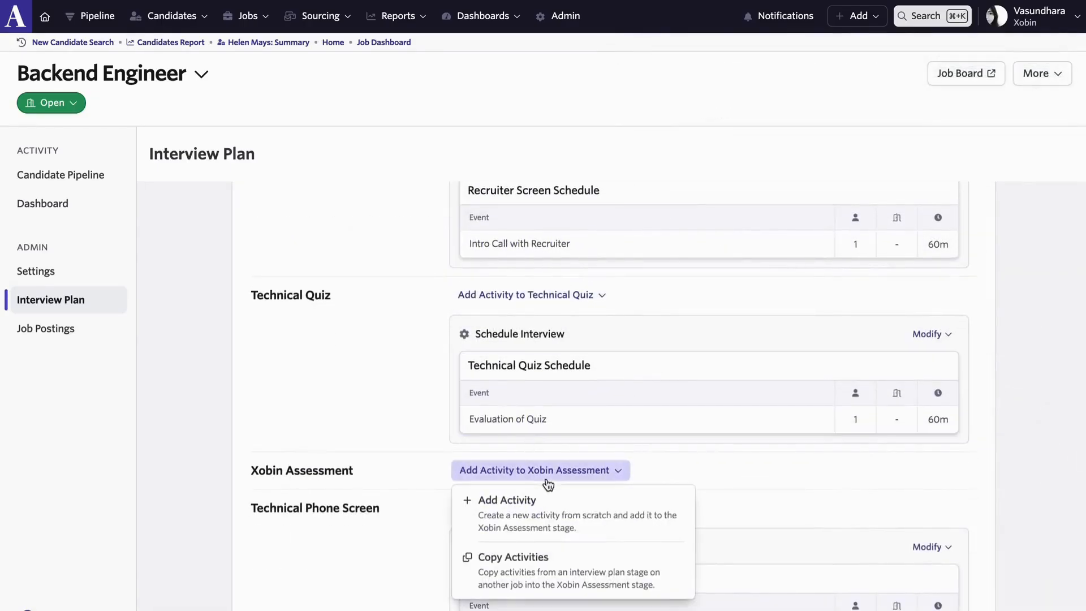
left_click(565, 511)
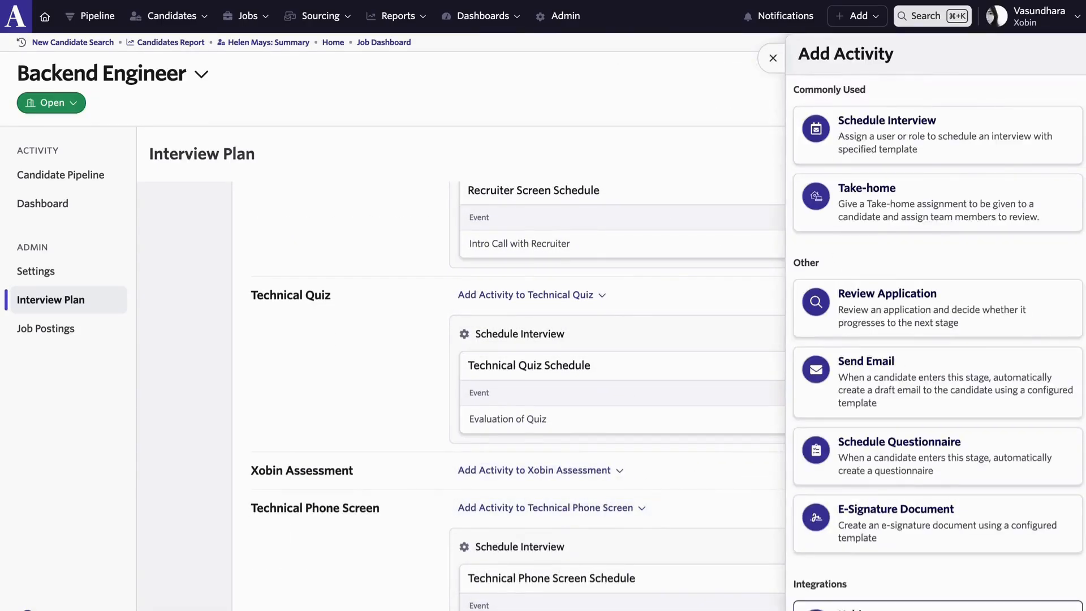
scroll(849, 588, "down", 1)
left_click(870, 587)
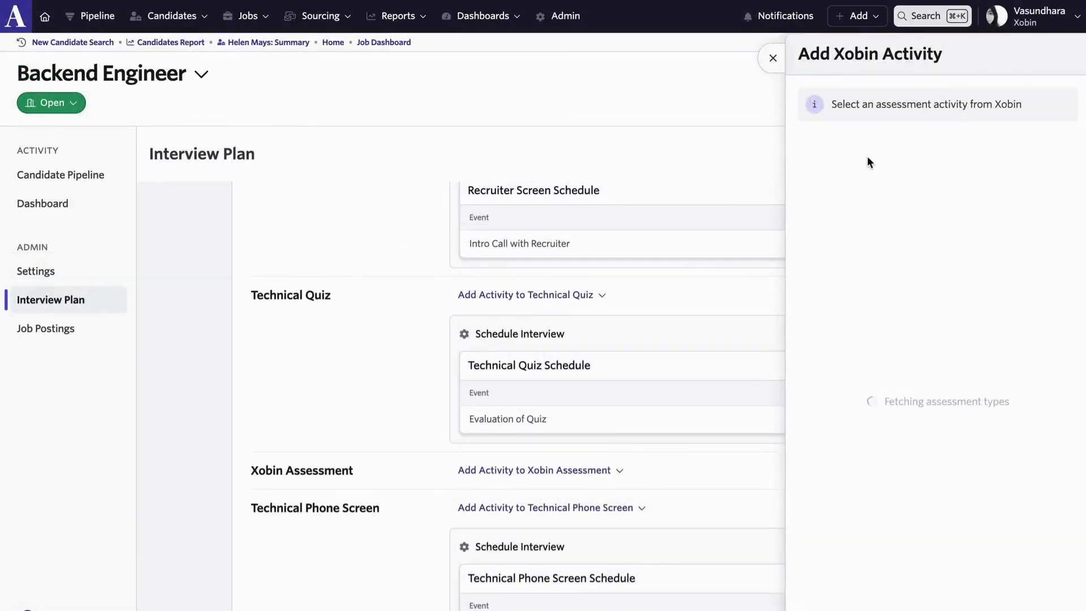
left_click(847, 164)
type("Python")
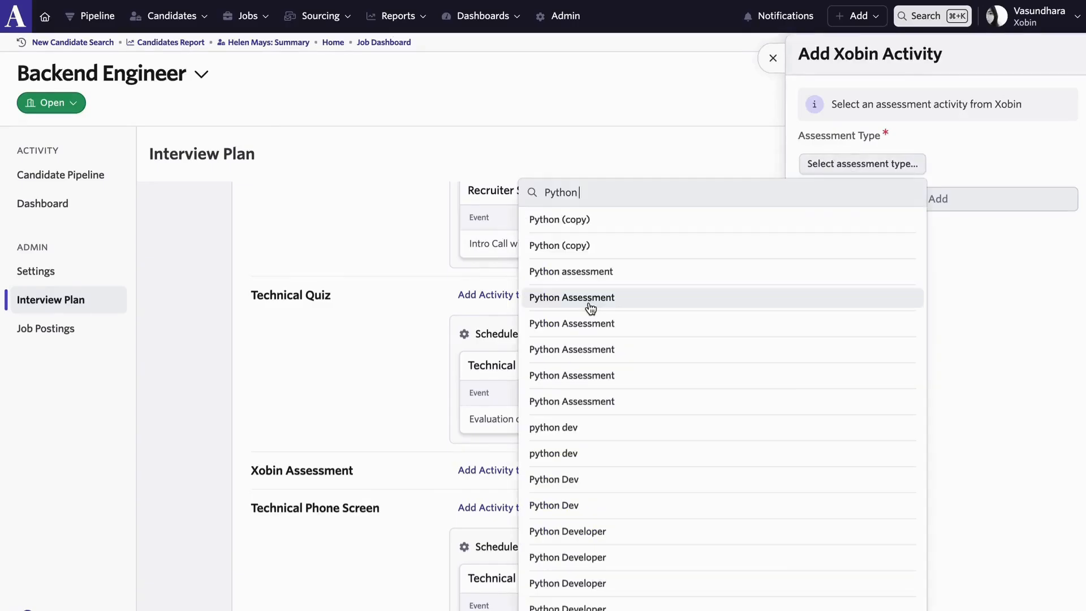
left_click(591, 309)
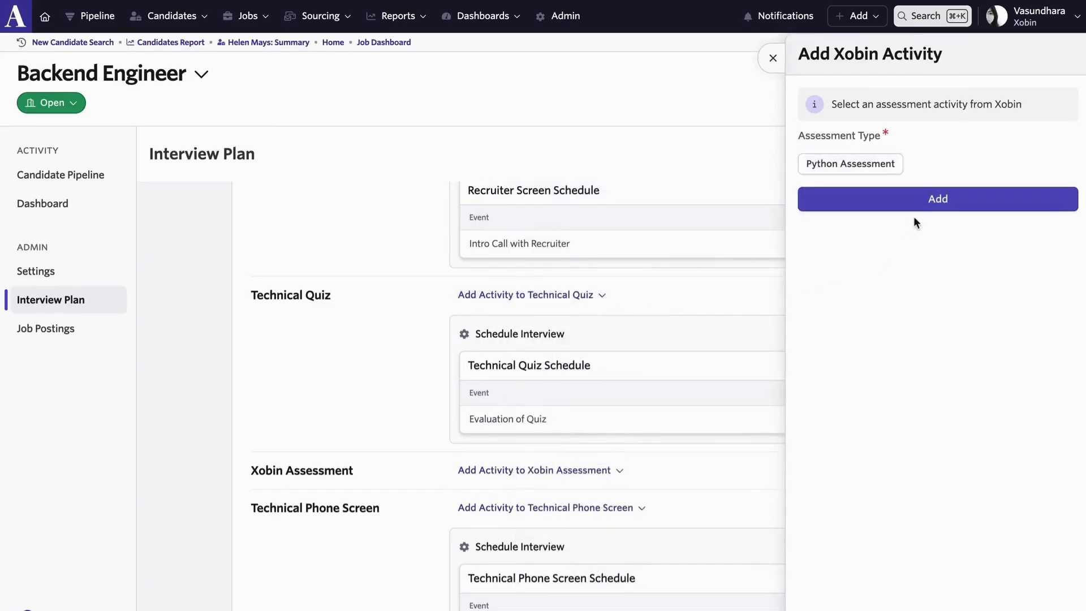
left_click(938, 199)
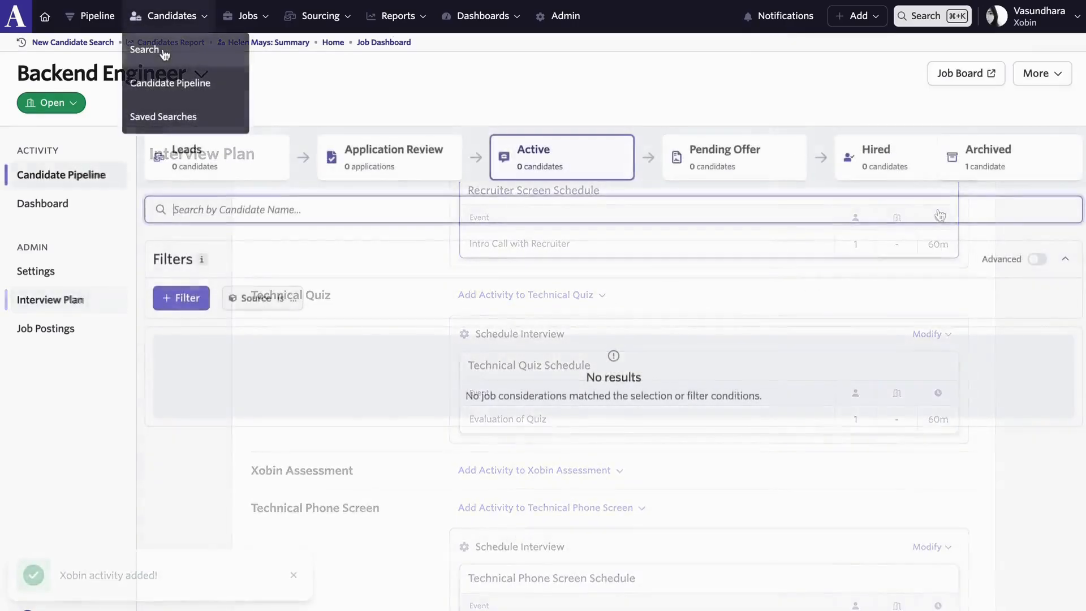
Open the new candidate's profile from the candidate search and consider the candidate for the Backend Engineer job at the New Lead stage.
left_click(159, 50)
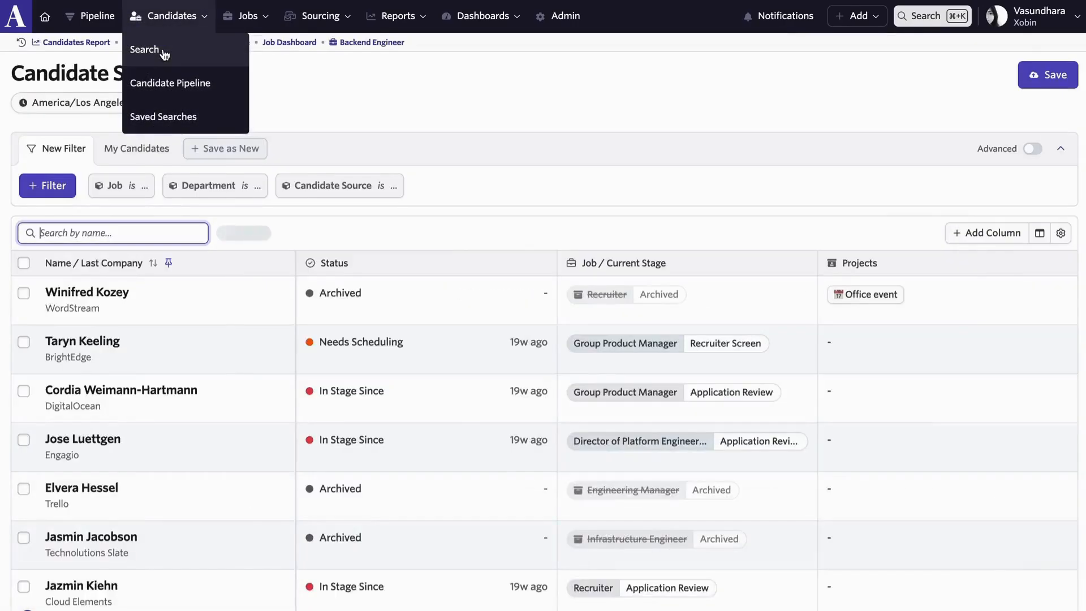
left_click(169, 308)
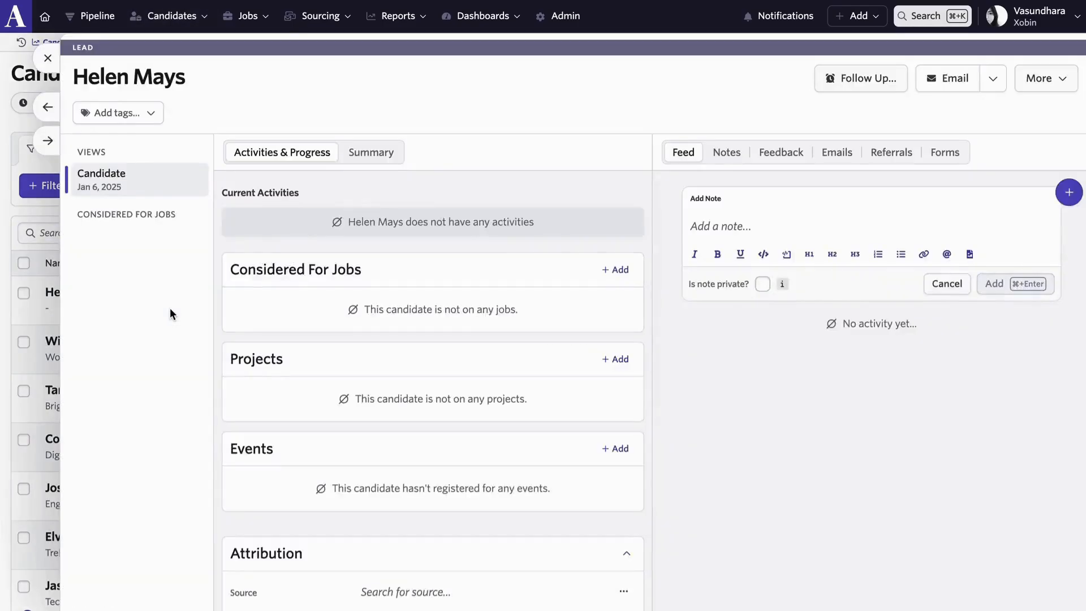
left_click(1047, 82)
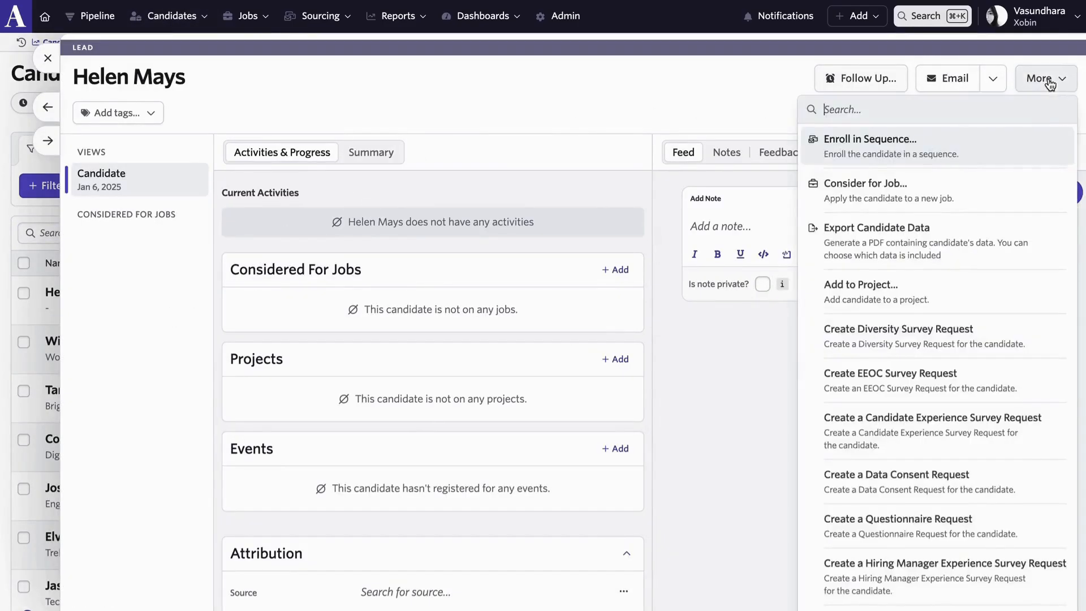
left_click(900, 185)
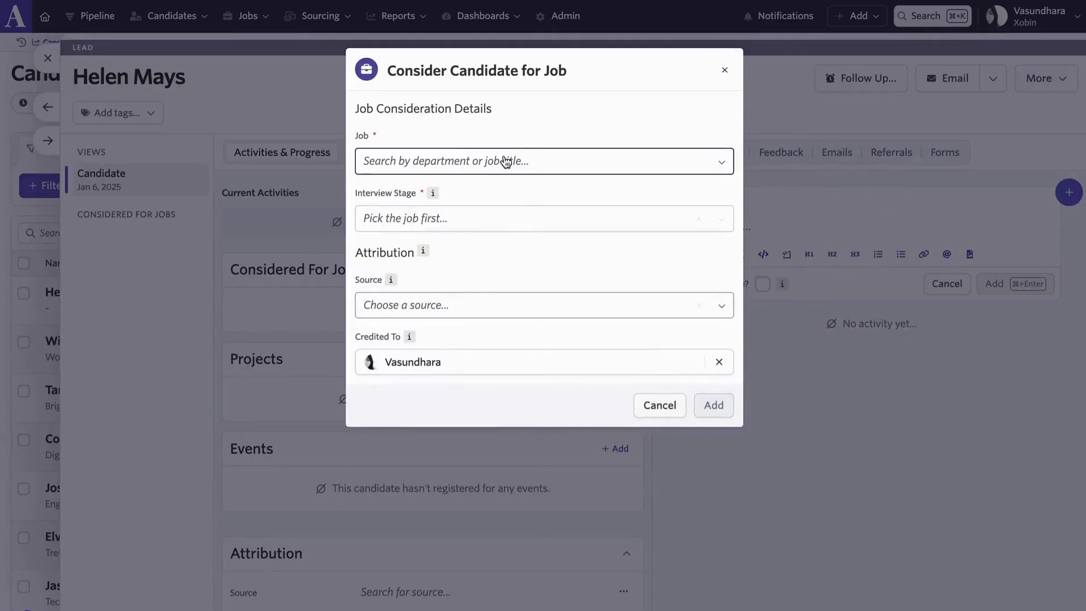
left_click(506, 161)
left_click(417, 244)
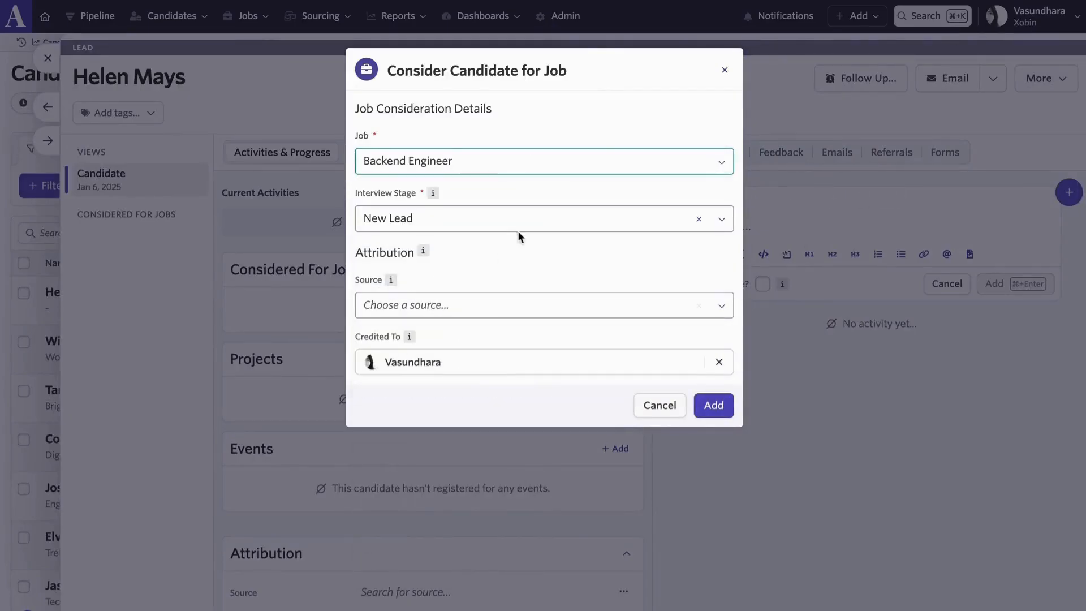
left_click(486, 228)
left_click(388, 250)
left_click(714, 405)
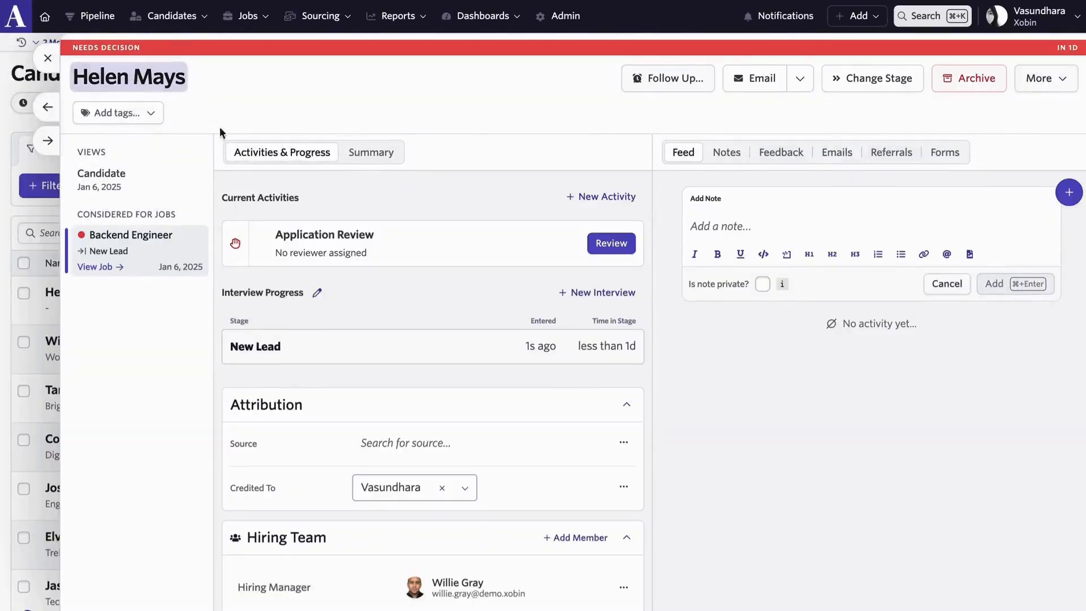
Move the candidate to the Xobin Assessment stage and start the Python Assessment.
left_click(873, 78)
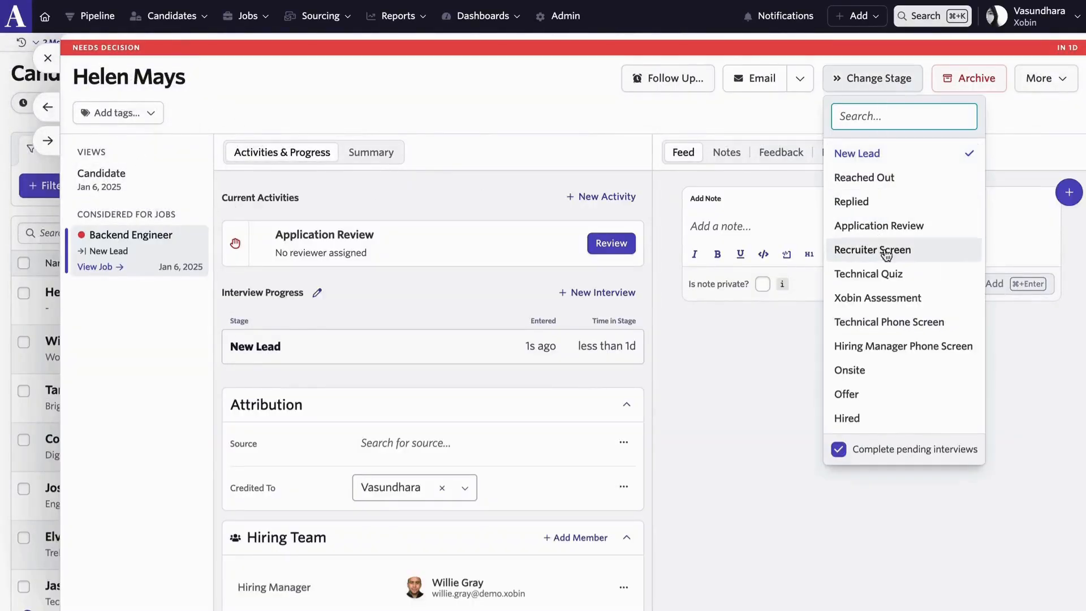
left_click(891, 298)
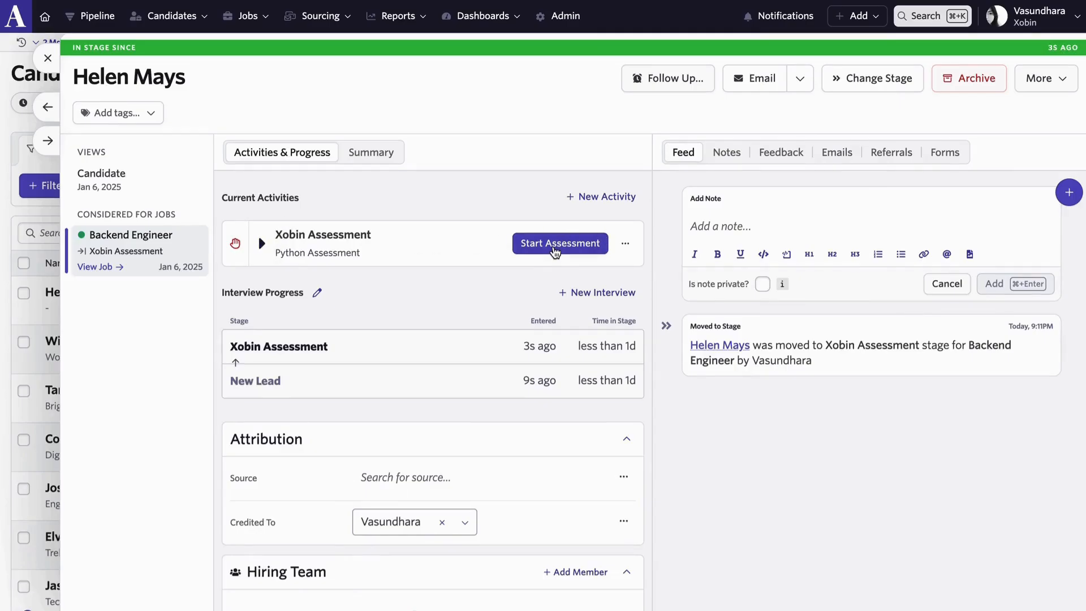
left_click(555, 249)
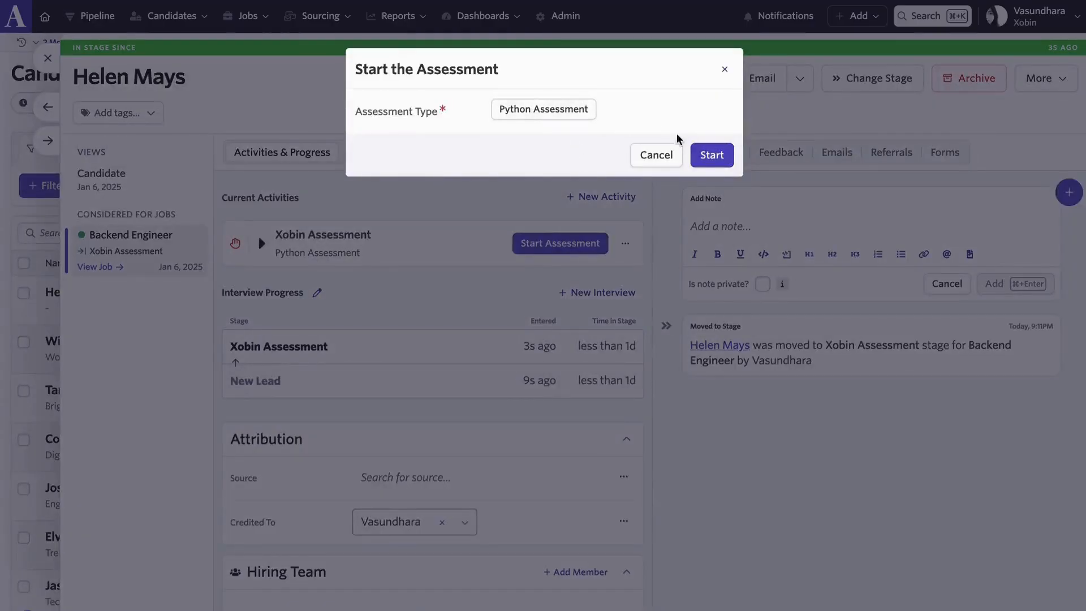
left_click(714, 155)
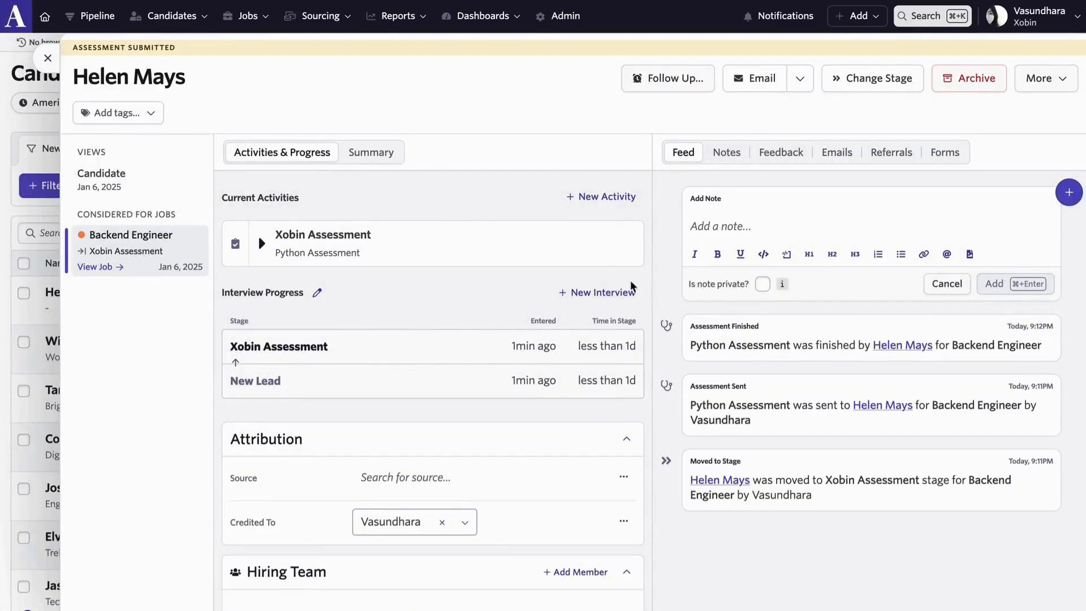
Expand the candidate's Xobin assessment activity to view its status and qualification result.
left_click(261, 245)
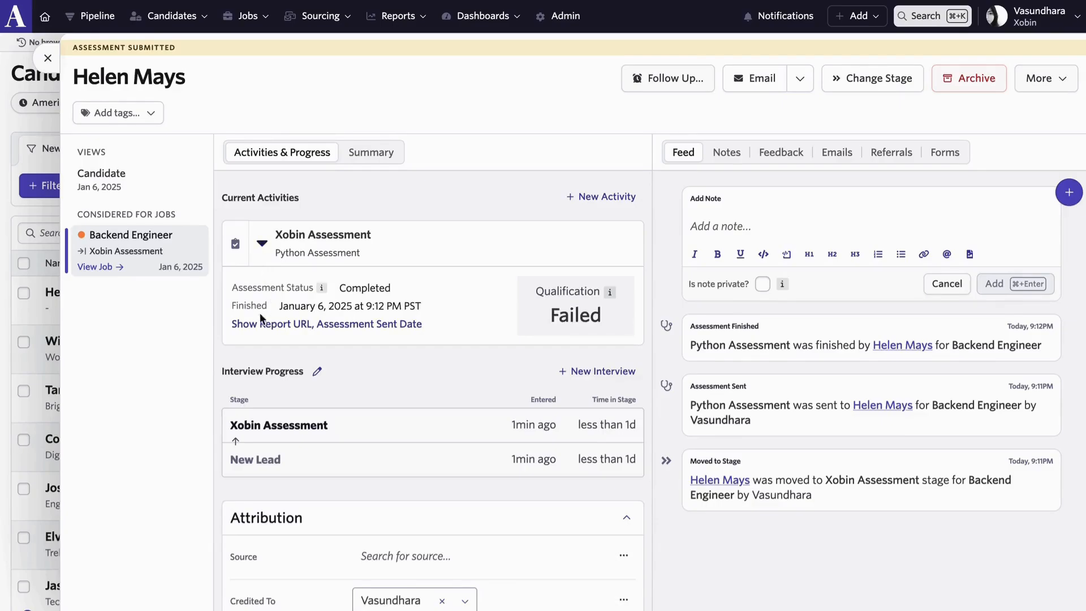